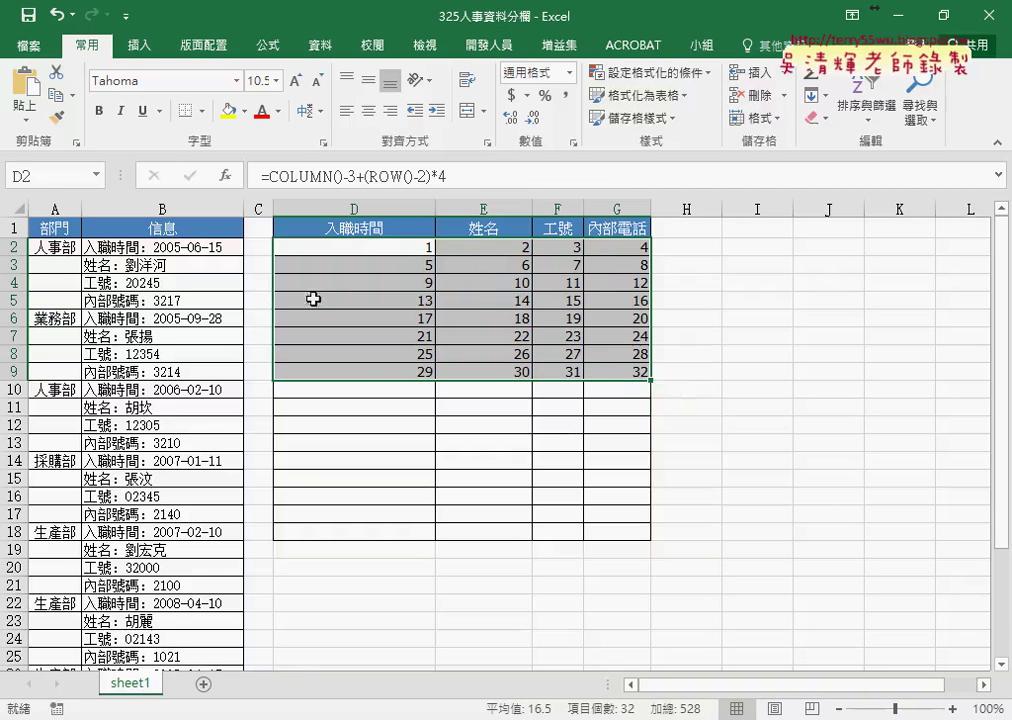
pyautogui.click(357, 245)
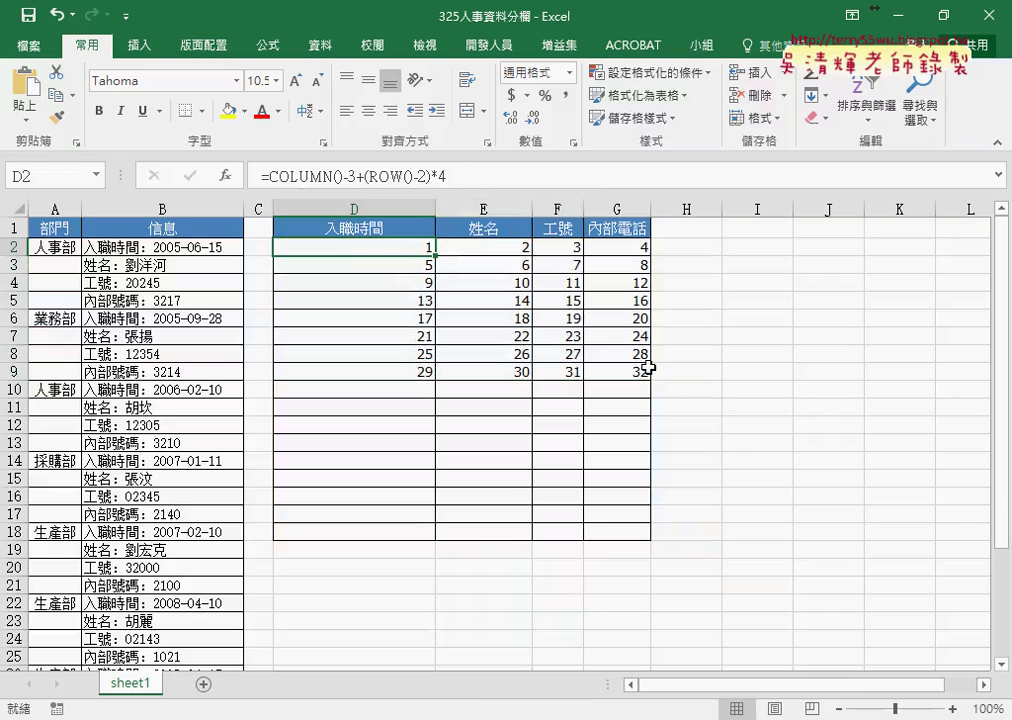
pyautogui.moveTo(272, 232); pyautogui.dragTo(278, 370)
pyautogui.moveTo(289, 239)
pyautogui.mouseDown()
pyautogui.moveTo(640, 243)
pyautogui.moveTo(662, 372)
pyautogui.moveTo(562, 385)
pyautogui.moveTo(280, 381)
pyautogui.mouseUp()
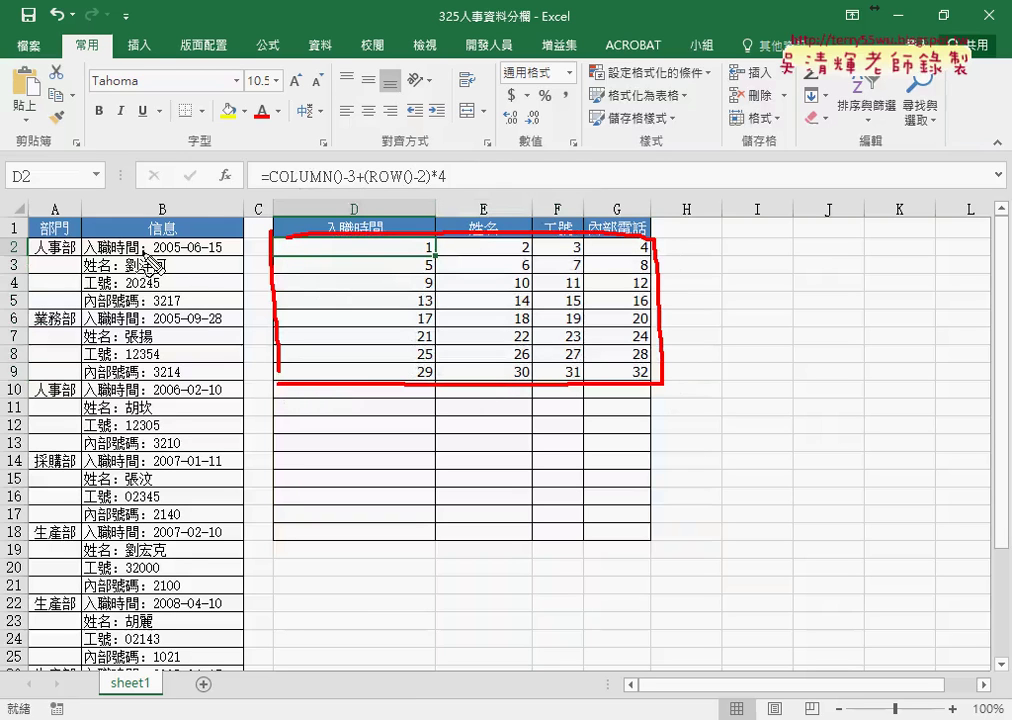
pyautogui.moveTo(171, 256)
pyautogui.mouseDown()
pyautogui.moveTo(142, 259)
pyautogui.moveTo(180, 253)
pyautogui.mouseUp()
pyautogui.moveTo(52, 238); pyautogui.dragTo(74, 280)
pyautogui.moveTo(52, 641)
pyautogui.mouseDown()
pyautogui.moveTo(68, 660)
pyautogui.moveTo(100, 666)
pyautogui.mouseUp()
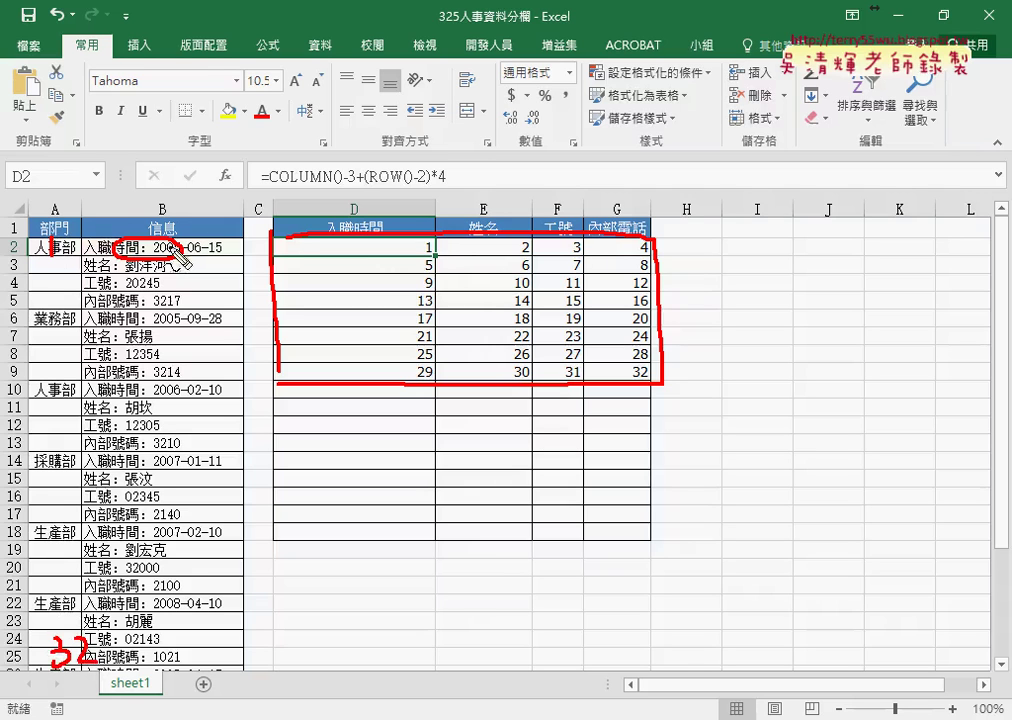
pyautogui.moveTo(137, 238); pyautogui.dragTo(360, 240)
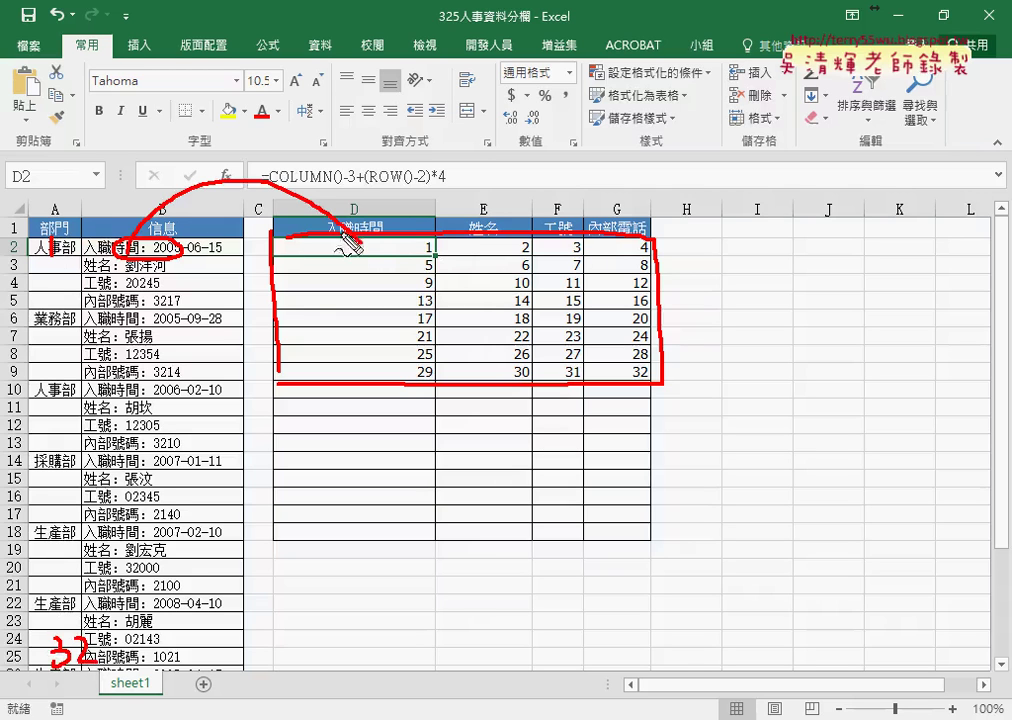
pyautogui.moveTo(222, 272); pyautogui.dragTo(505, 250)
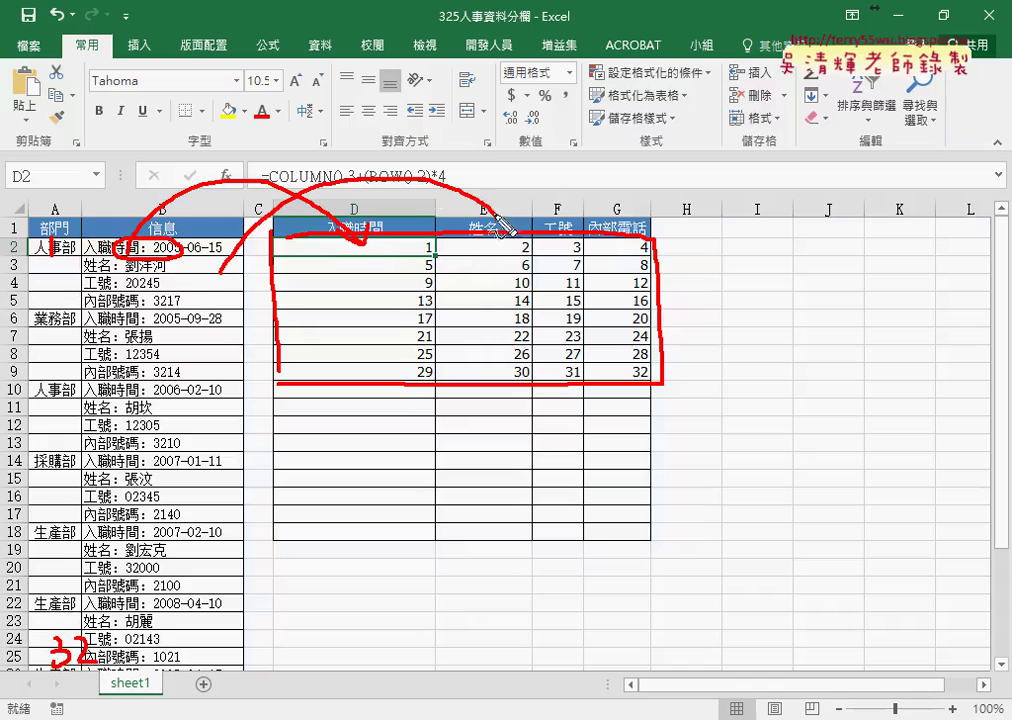
pyautogui.moveTo(222, 665); pyautogui.dragTo(612, 378)
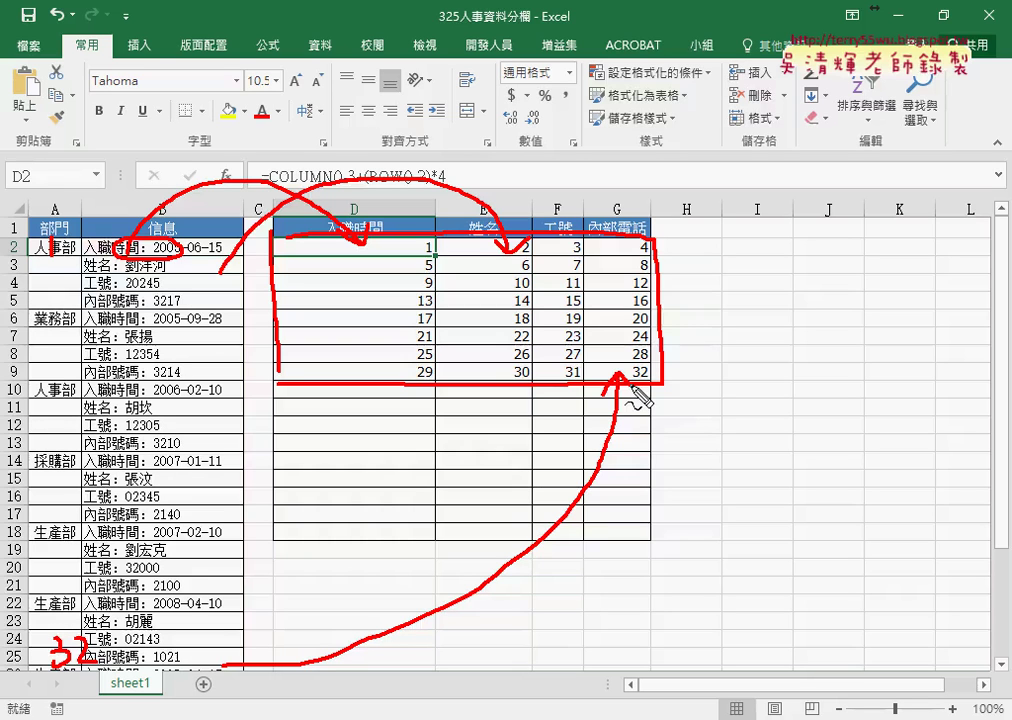
pyautogui.press('Escape')
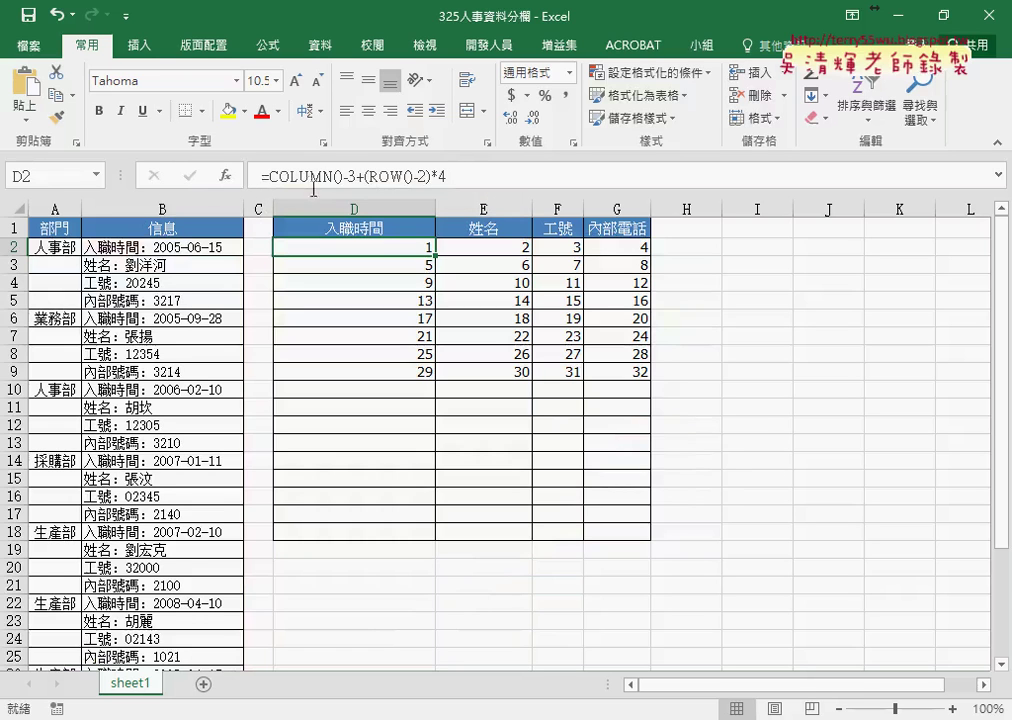
pyautogui.click(345, 208)
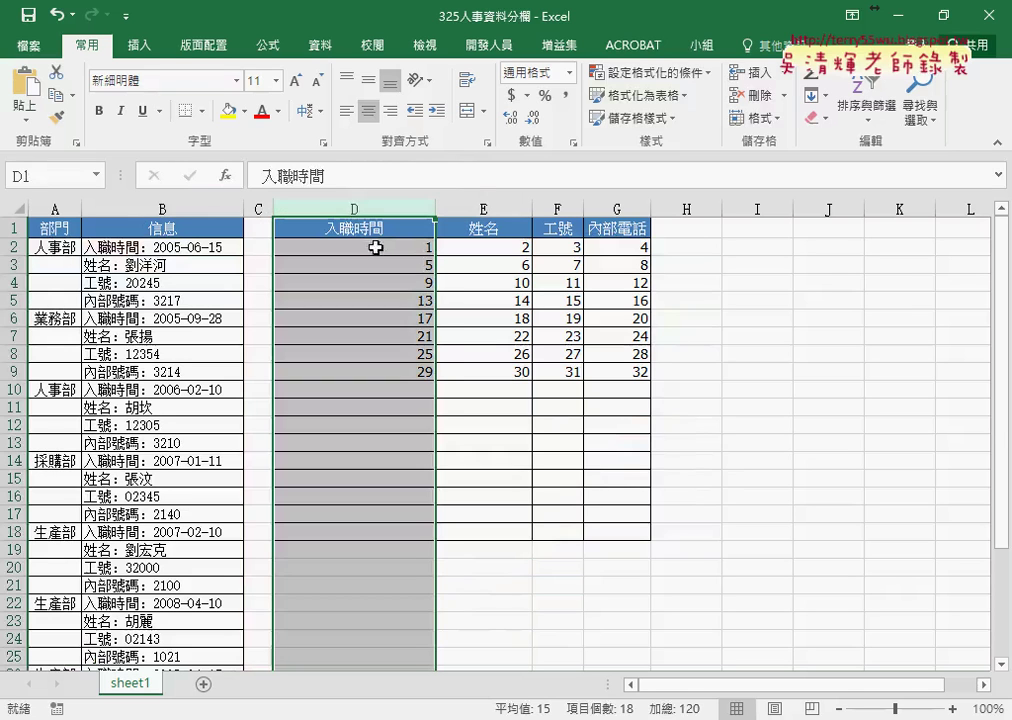
pyautogui.press('Down')
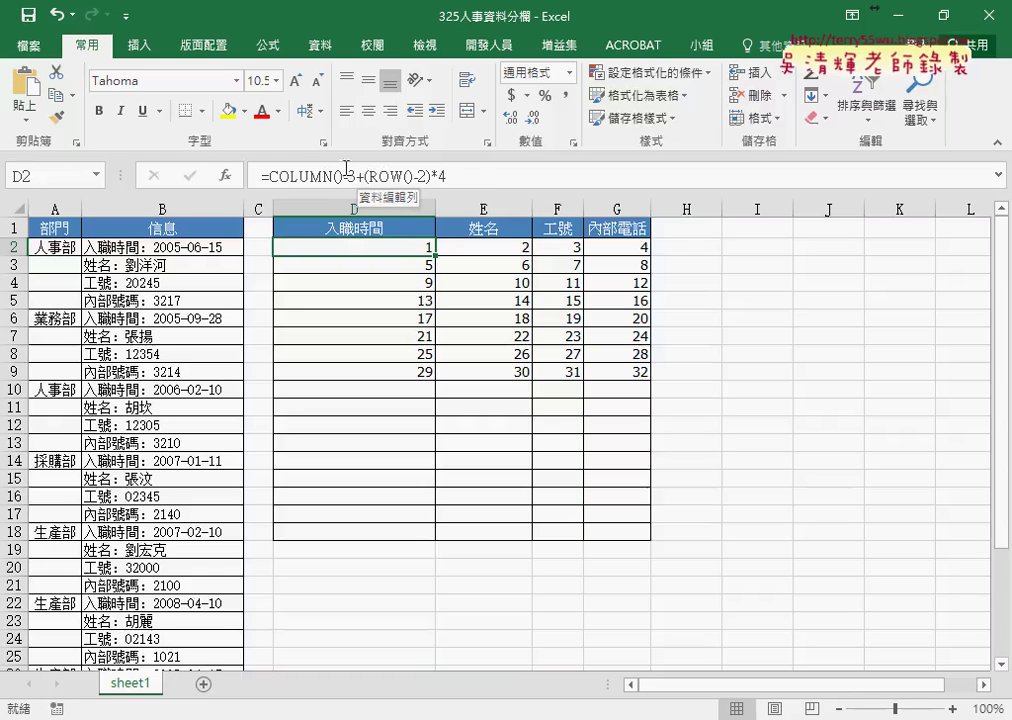
pyautogui.moveTo(267, 176); pyautogui.dragTo(455, 177)
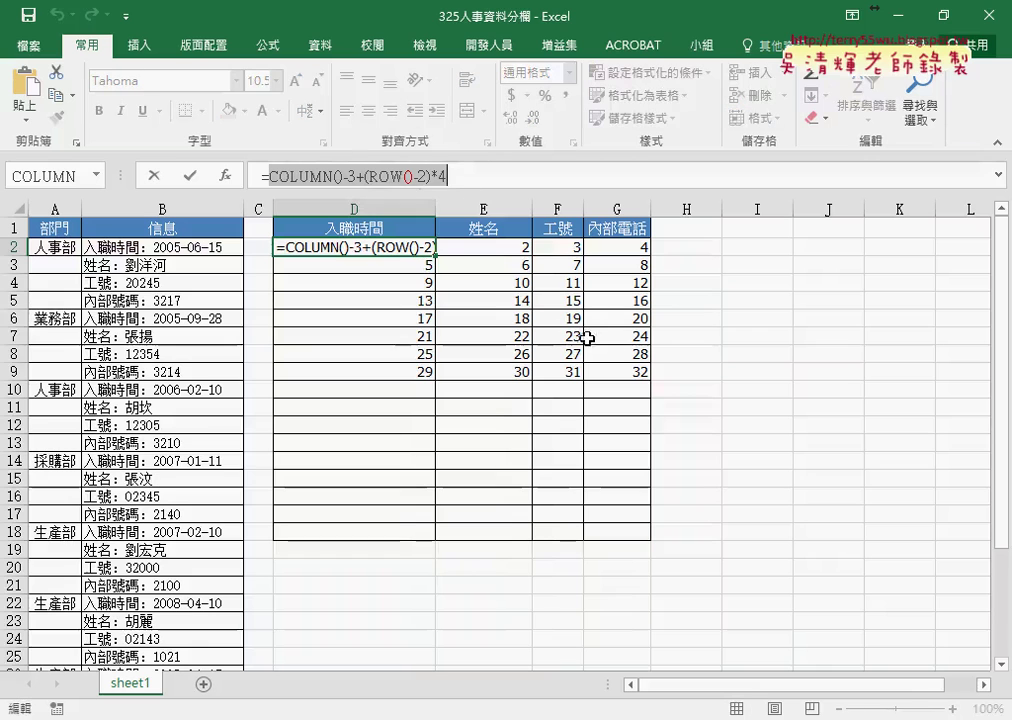
pyautogui.rightClick(381, 180)
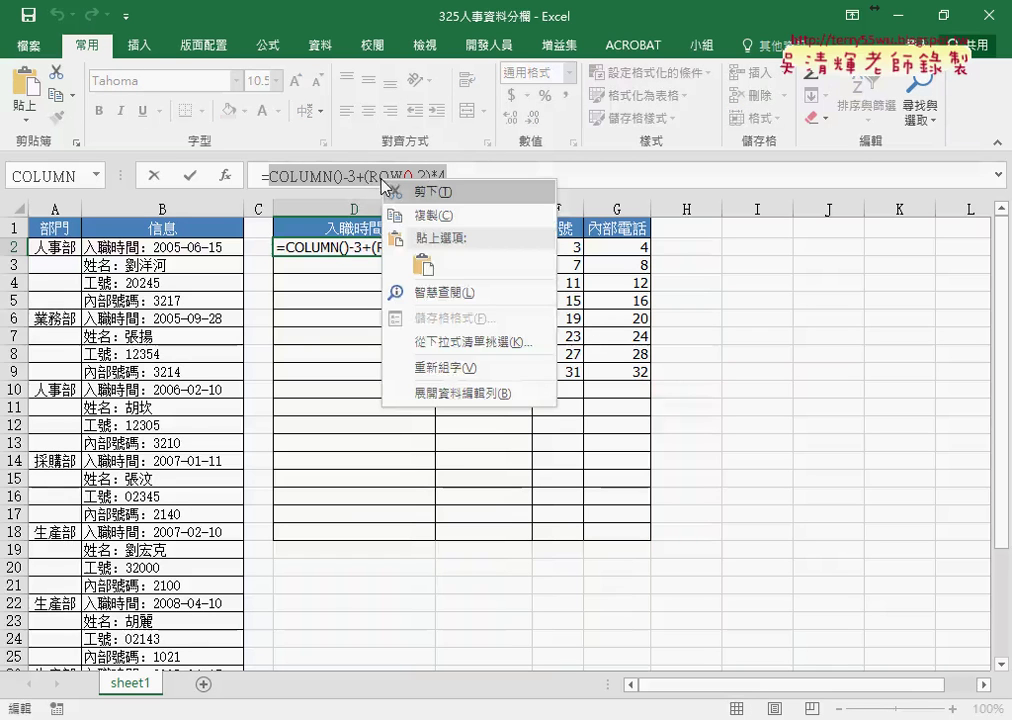
pyautogui.click(432, 192)
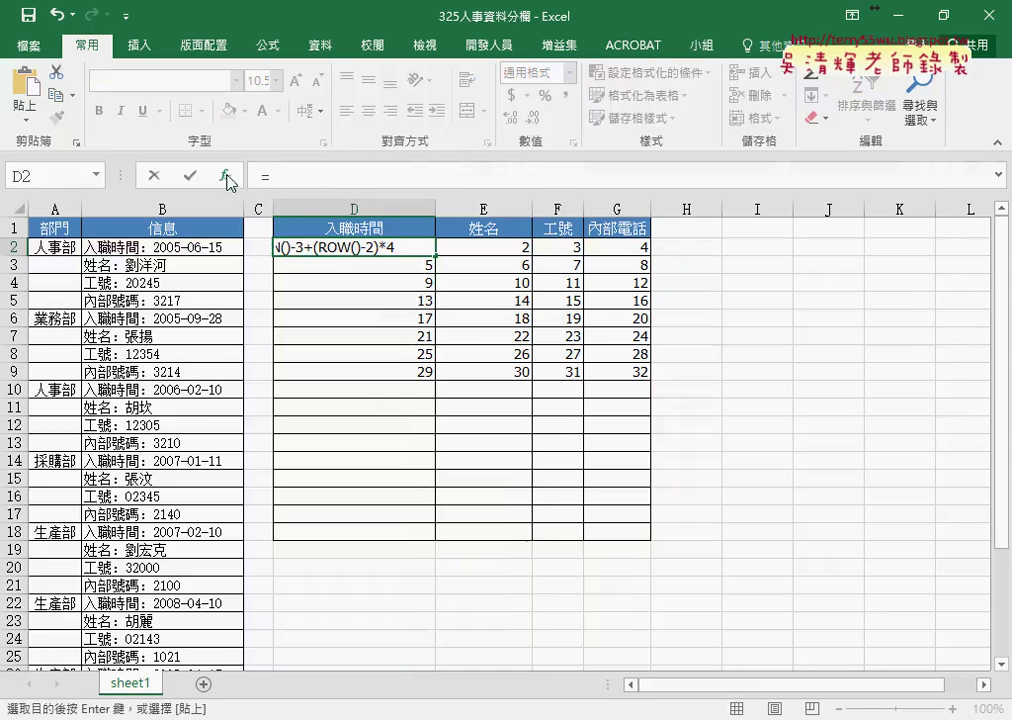
pyautogui.click(225, 175)
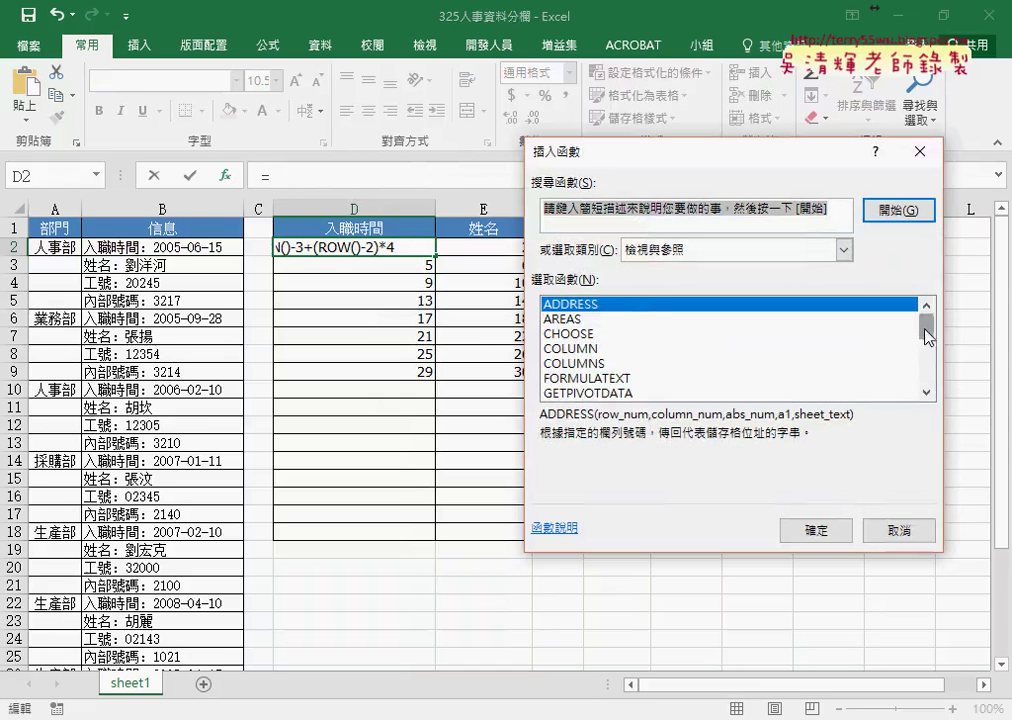
pyautogui.moveTo(924, 323); pyautogui.dragTo(924, 343)
pyautogui.doubleClick(580, 393)
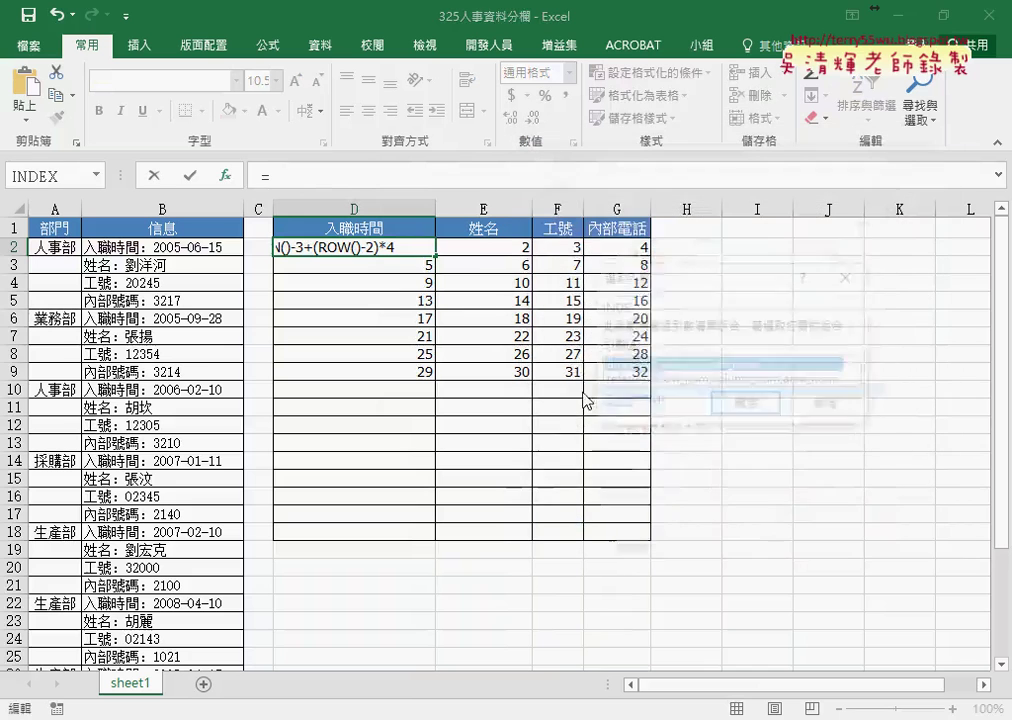
pyautogui.click(758, 412)
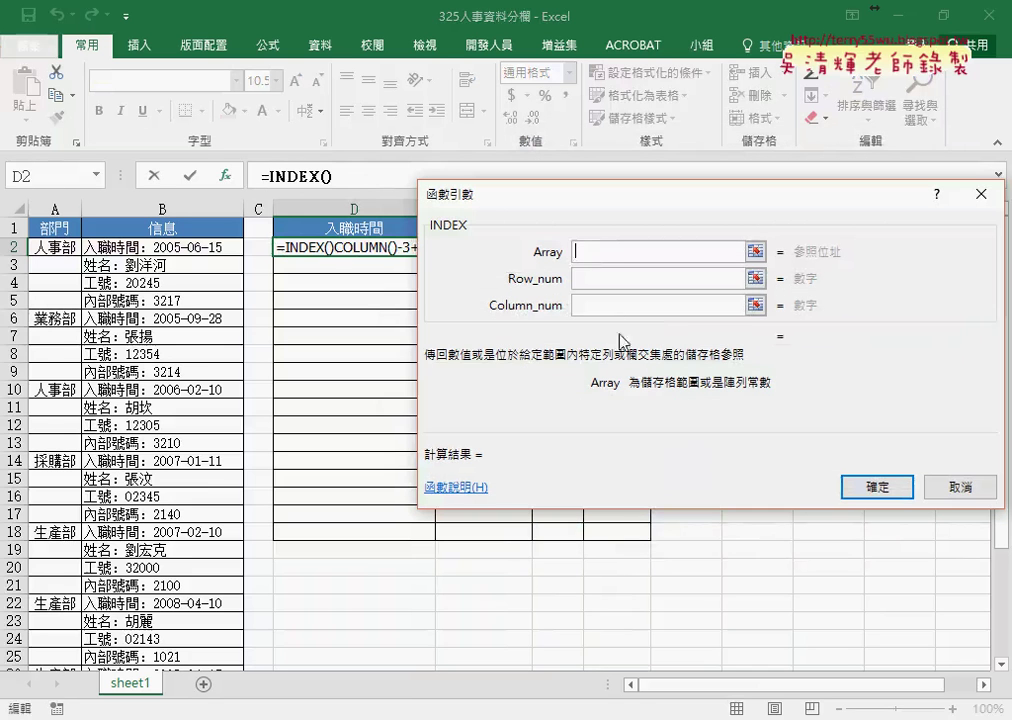
pyautogui.click(187, 247)
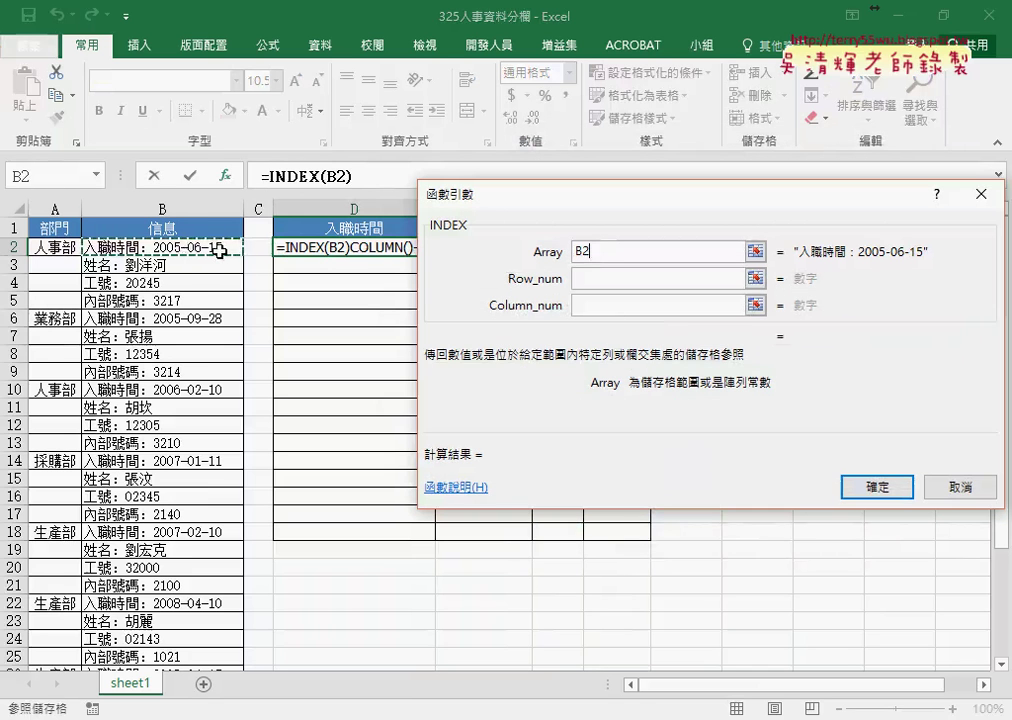
pyautogui.hotkey('ctrl', 'shift', 'Down')
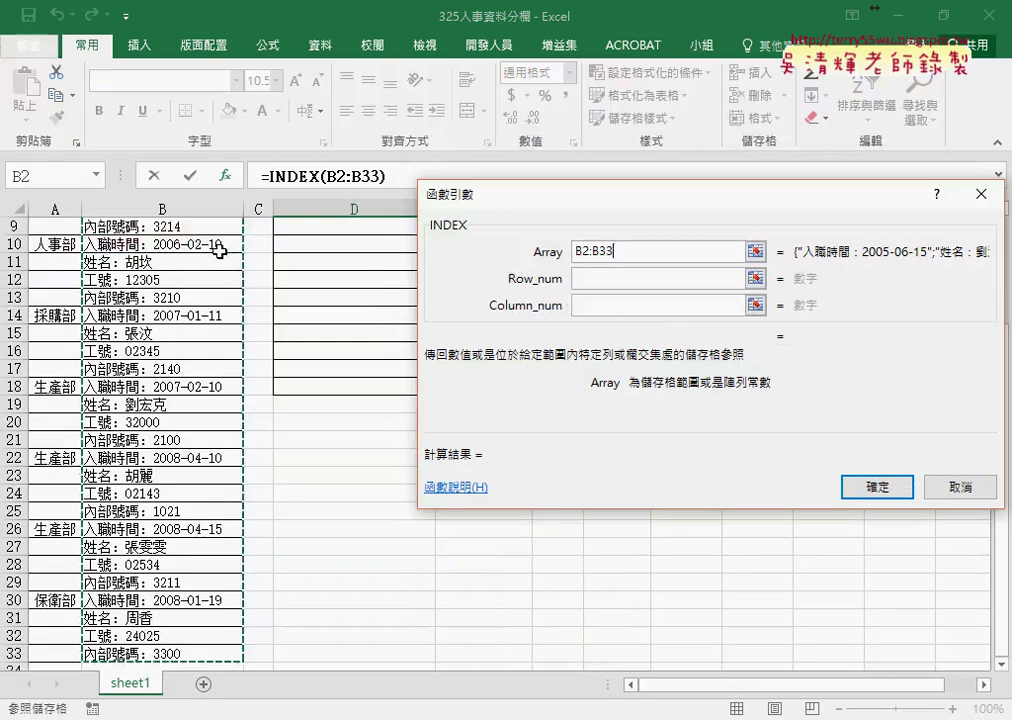
pyautogui.click(600, 278)
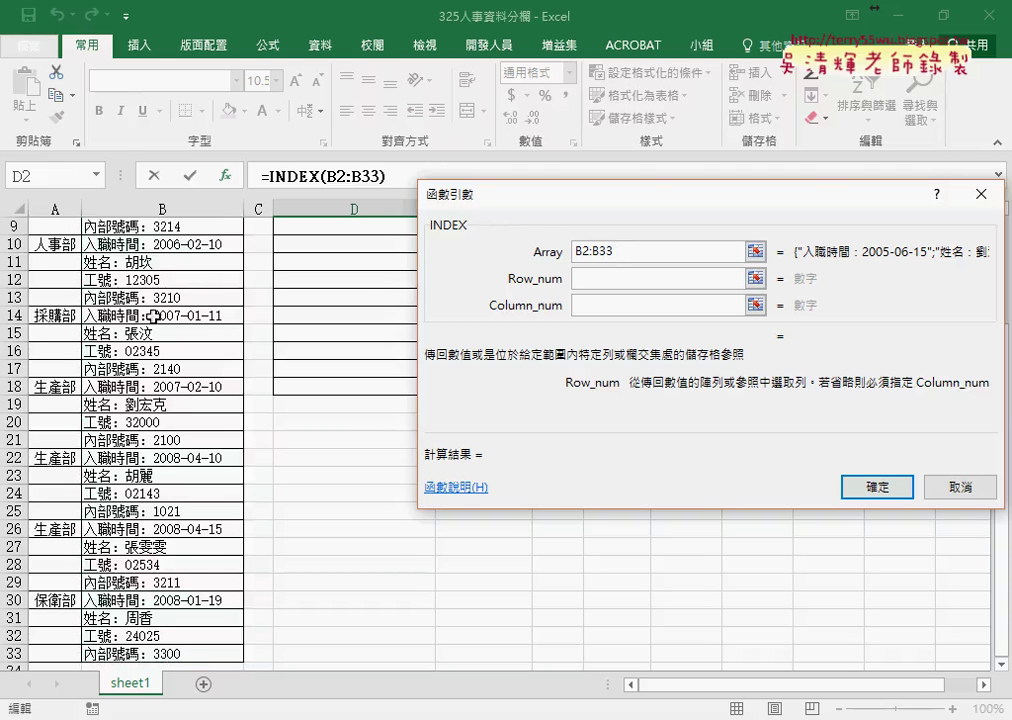
pyautogui.rightClick(615, 285)
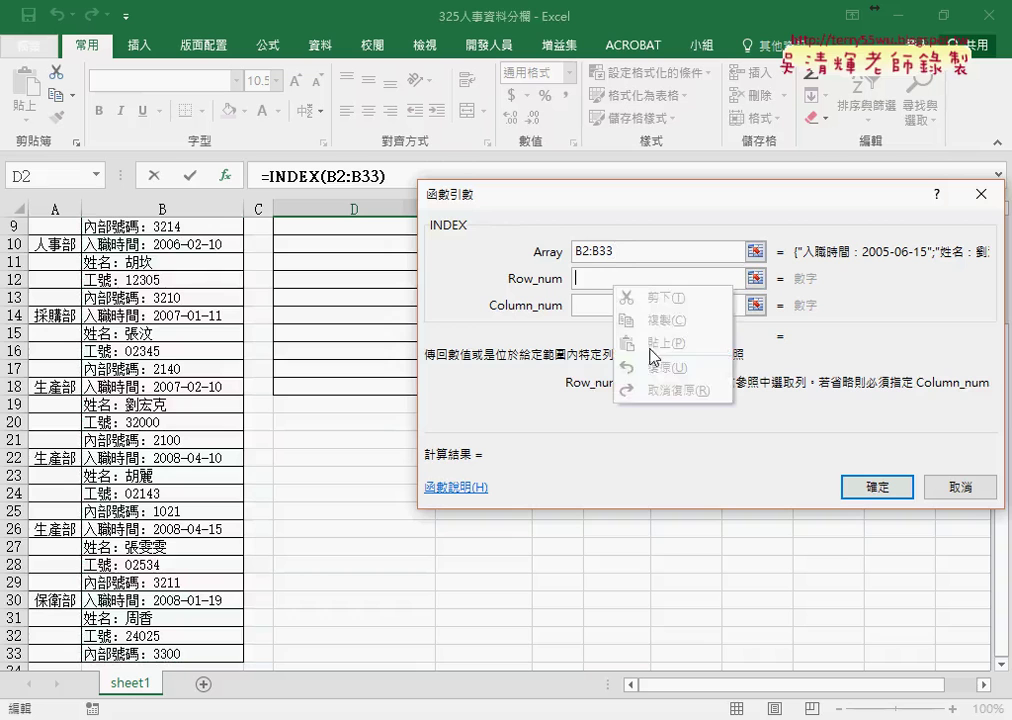
pyautogui.click(590, 278)
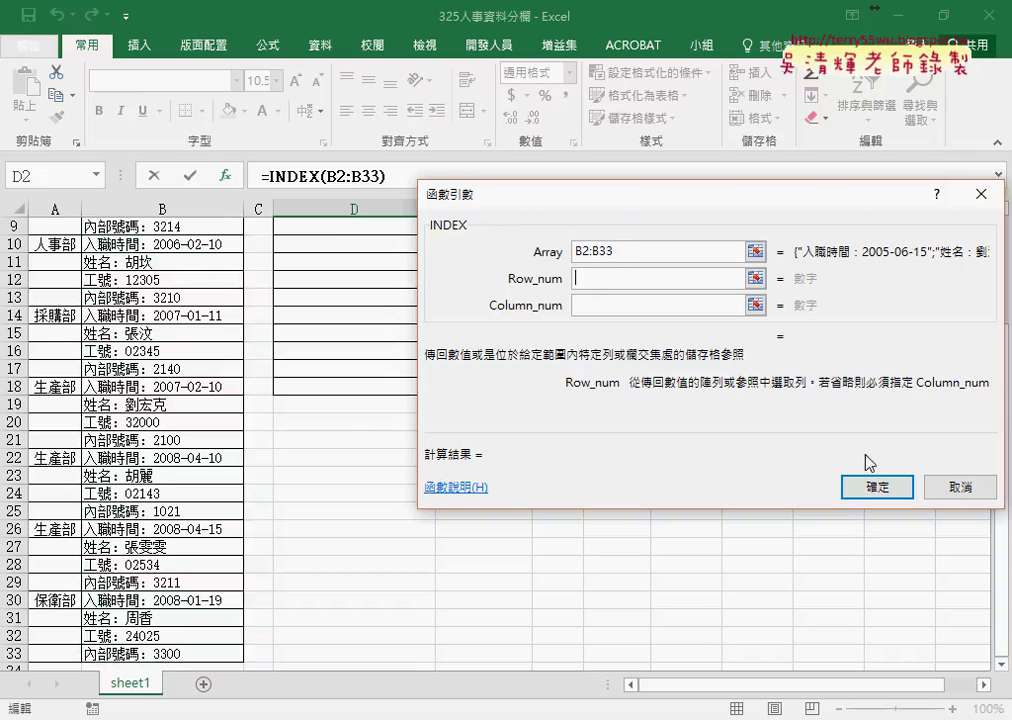
pyautogui.click(960, 487)
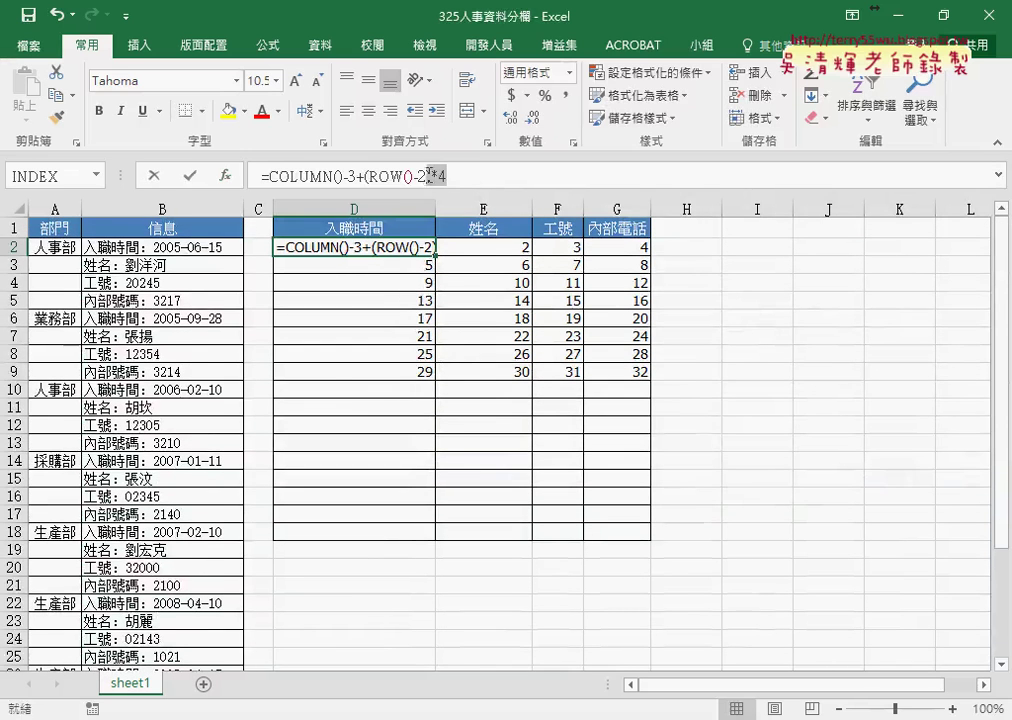
# Cut the row-number expression out of D2 and insert the INDEX function there.
pyautogui.moveTo(446, 176); pyautogui.dragTo(270, 176)
pyautogui.rightClick(306, 177)
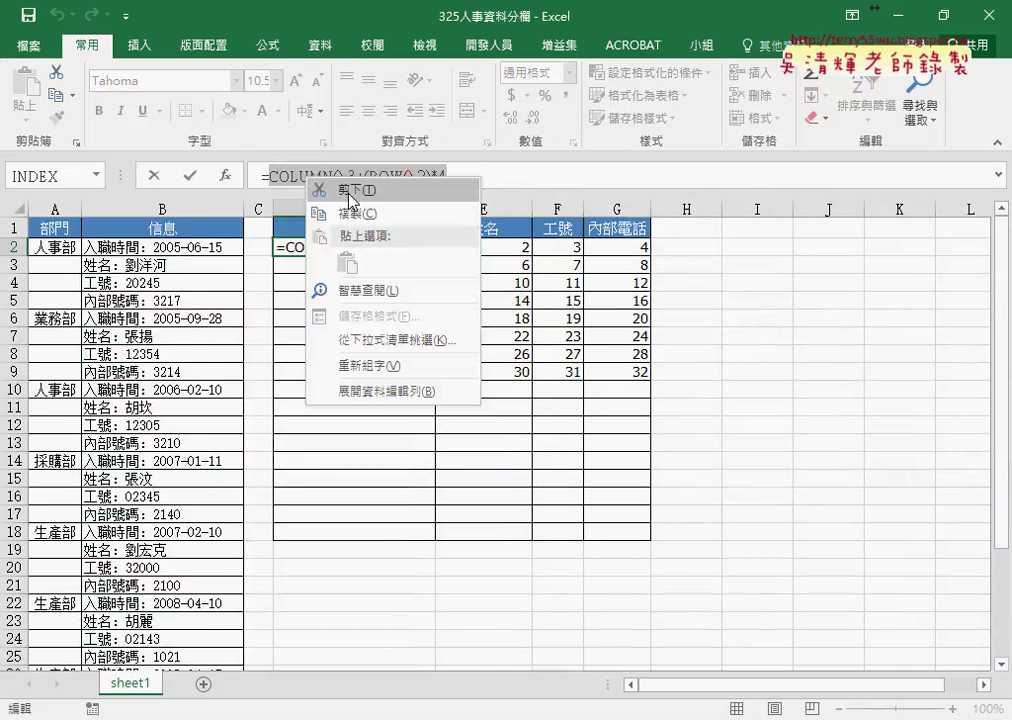
pyautogui.click(349, 190)
pyautogui.click(225, 176)
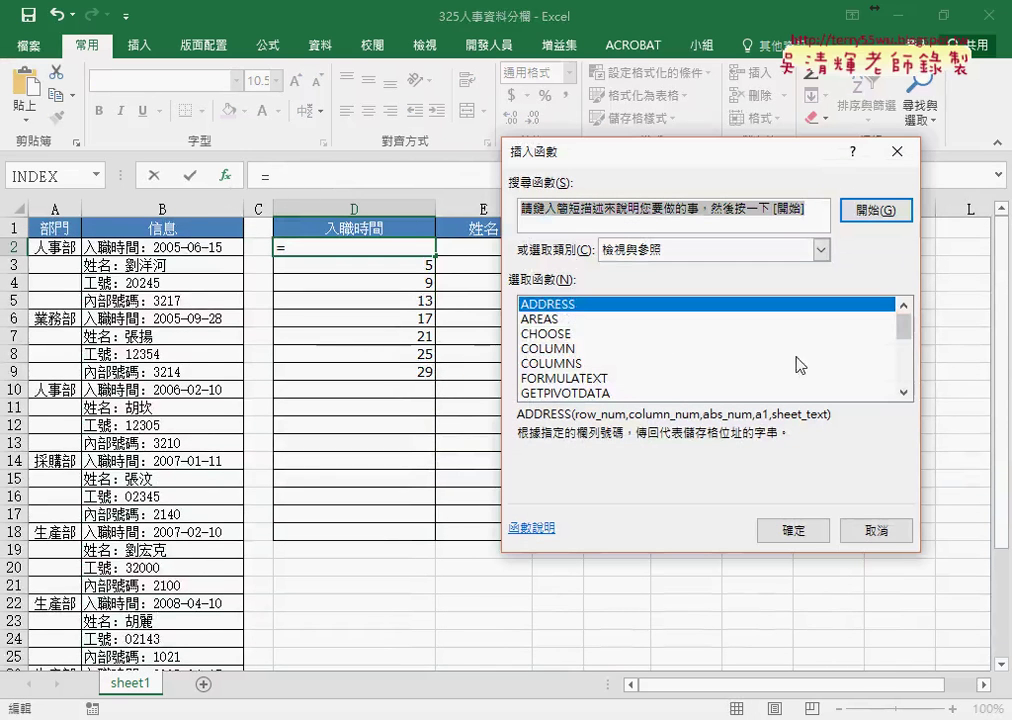
pyautogui.moveTo(904, 330); pyautogui.dragTo(905, 341)
pyautogui.click(553, 393)
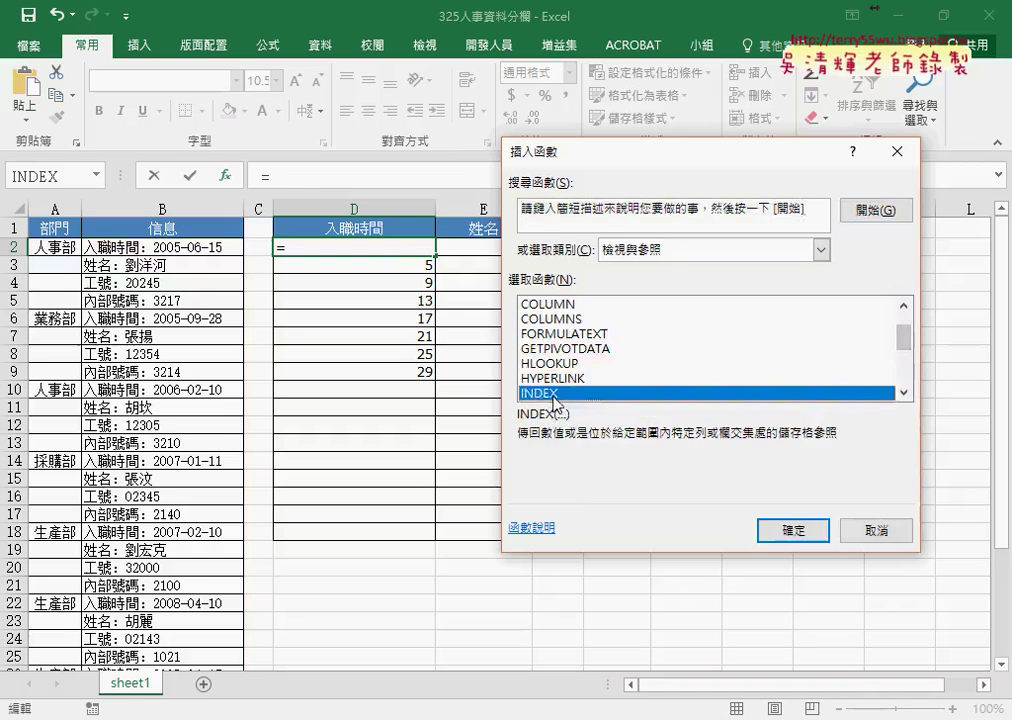
pyautogui.doubleClick(553, 393)
pyautogui.click(723, 409)
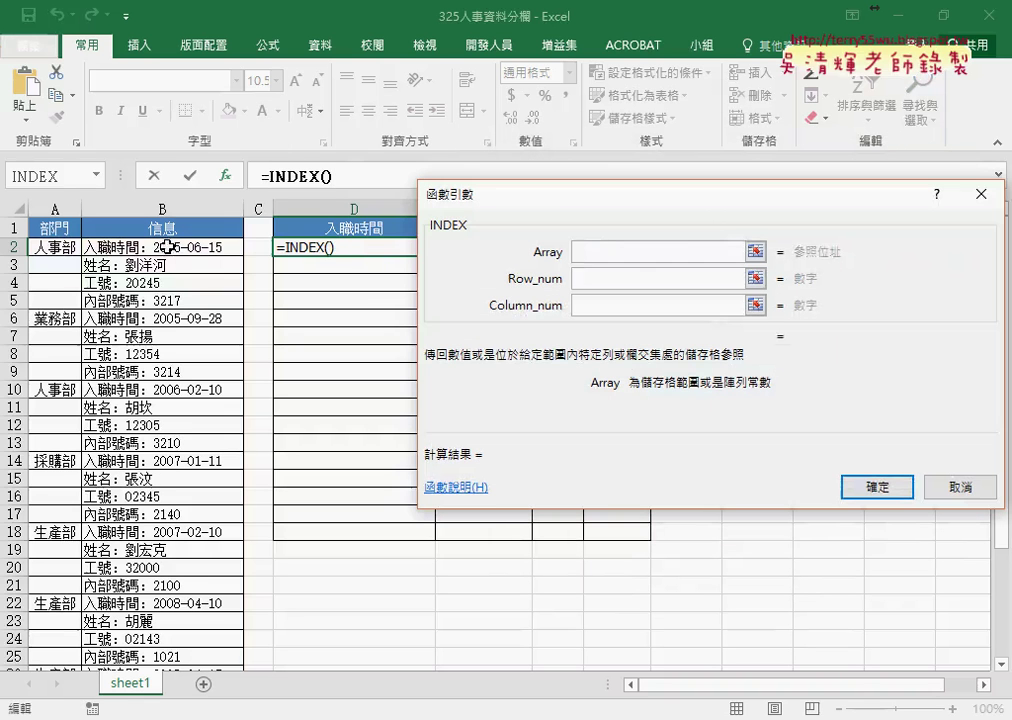
# Set INDEX to array $B$2:$B$33, row COLUMN()-3+(ROW()-2)*4, column 1, and confirm.
pyautogui.click(168, 246)
pyautogui.hotkey('ctrl', 'shift', 'Down')
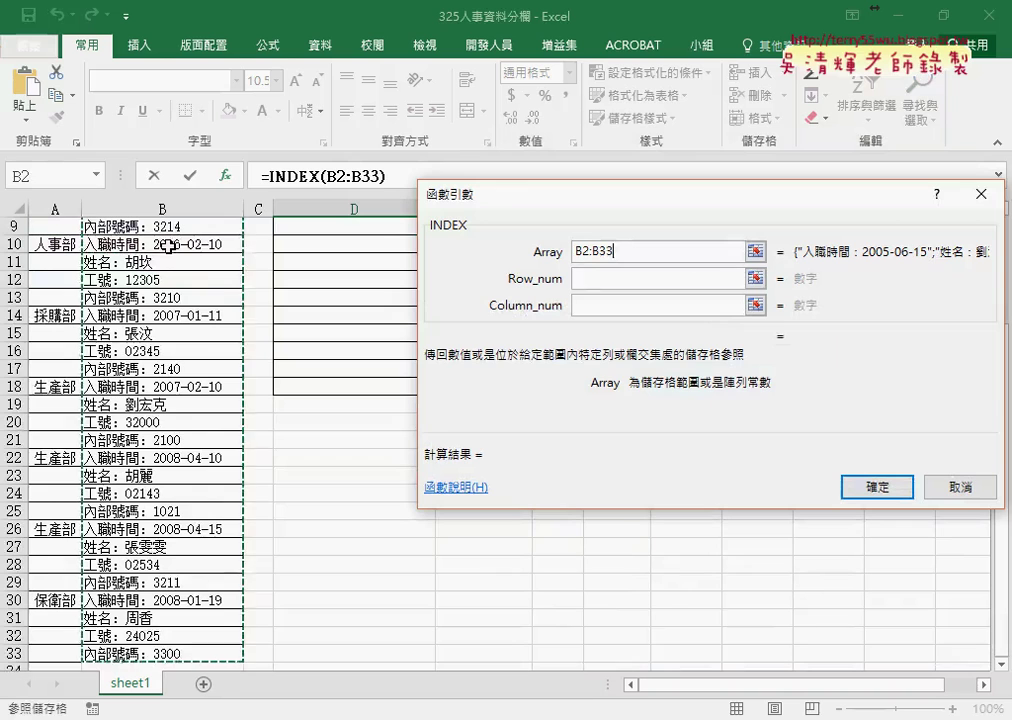
pyautogui.click(588, 278)
pyautogui.rightClick(591, 278)
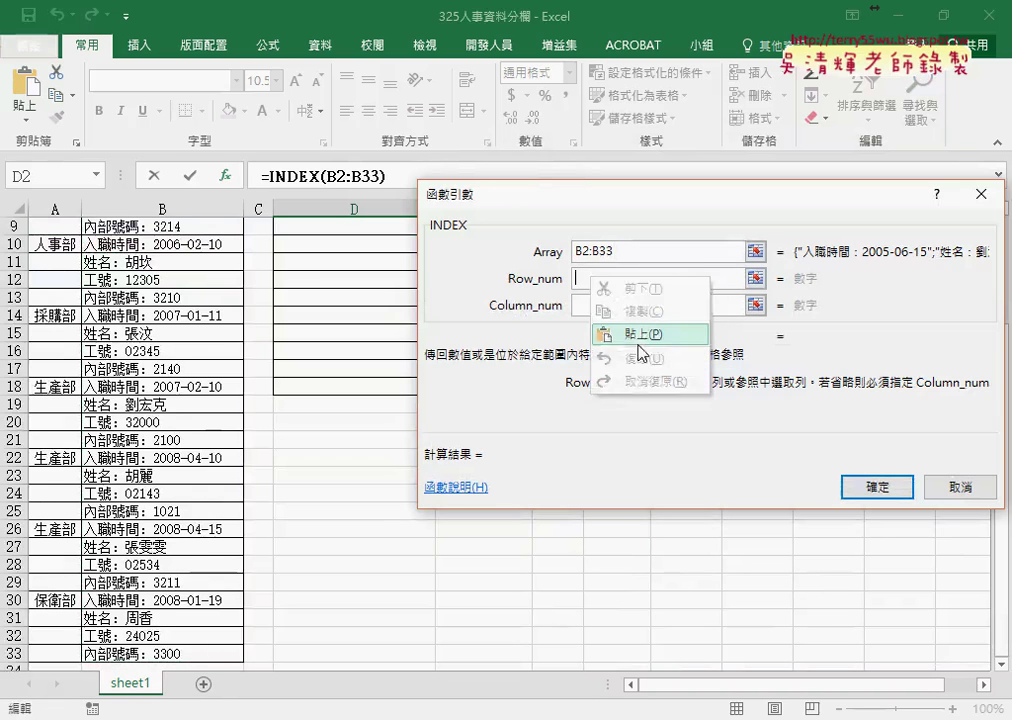
pyautogui.click(639, 338)
pyautogui.click(628, 306)
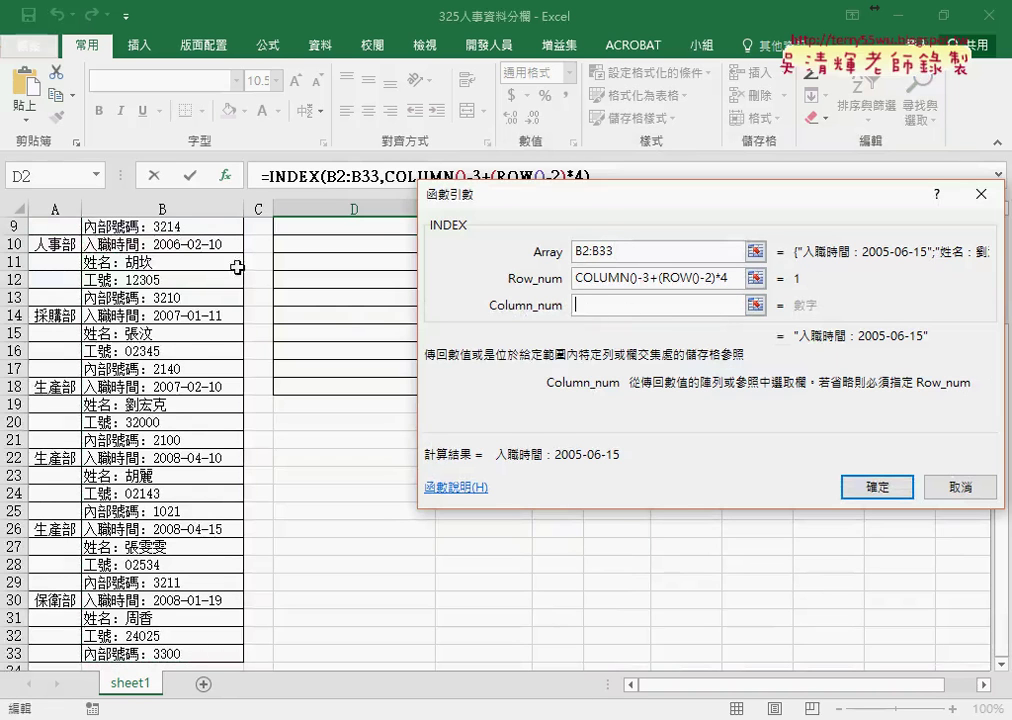
pyautogui.write('1')
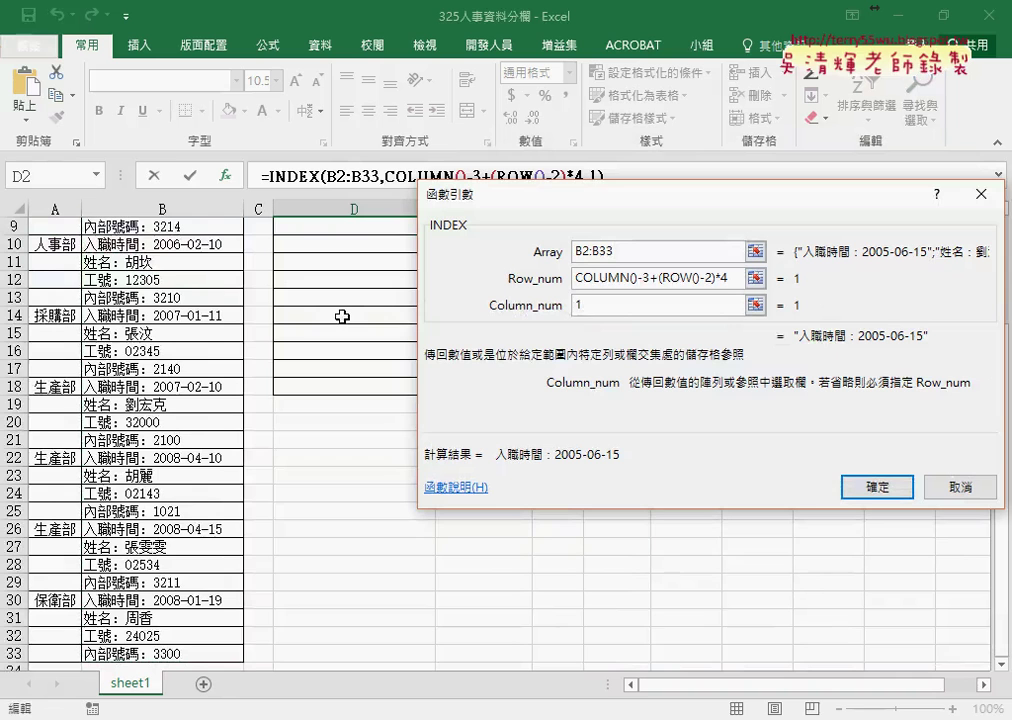
pyautogui.click(628, 252)
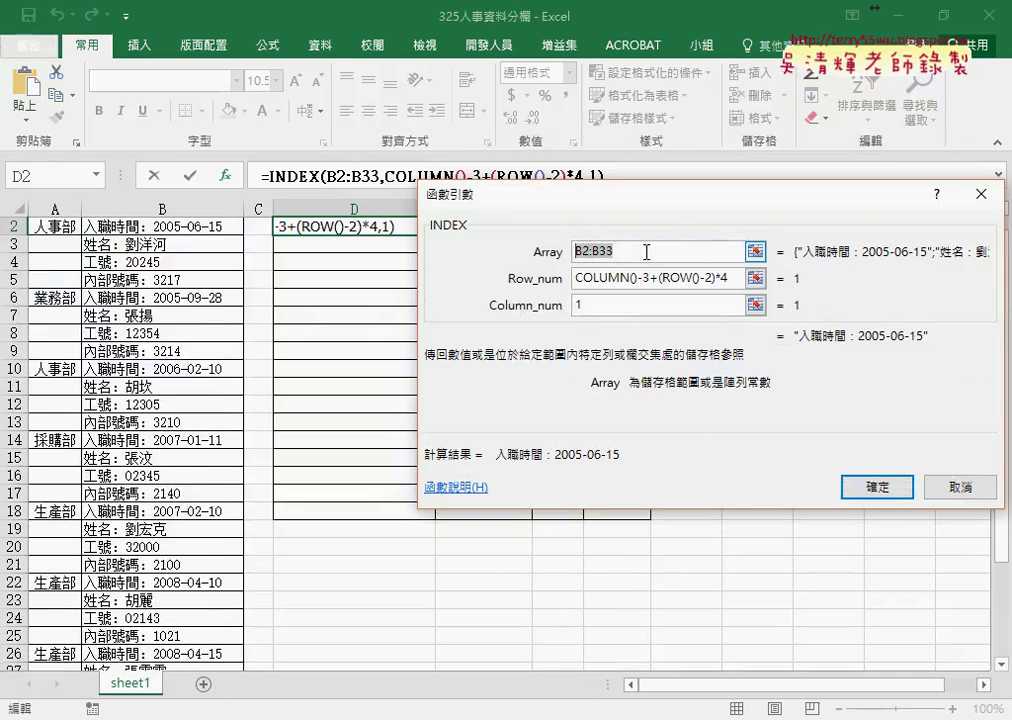
pyautogui.press('F4')
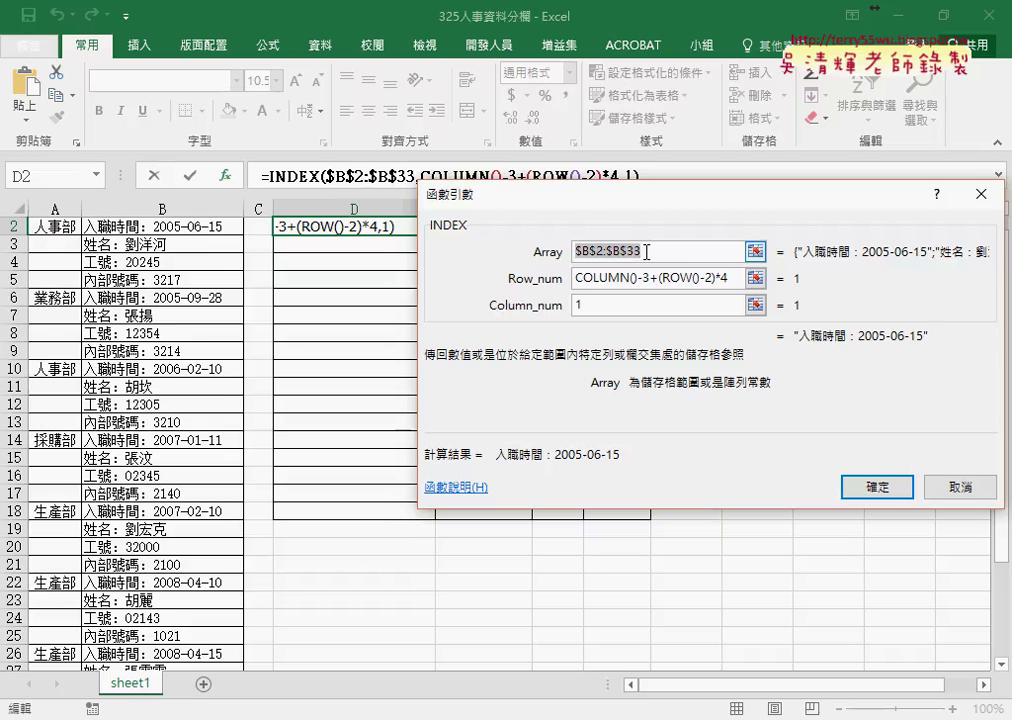
pyautogui.click(864, 484)
# Fill the D2 formula through G9, AutoFit columns D–G, and select the D2:G9 results.
pyautogui.moveTo(436, 234)
pyautogui.mouseDown()
pyautogui.moveTo(641, 240)
pyautogui.moveTo(648, 226)
pyautogui.moveTo(650, 352)
pyautogui.mouseUp()
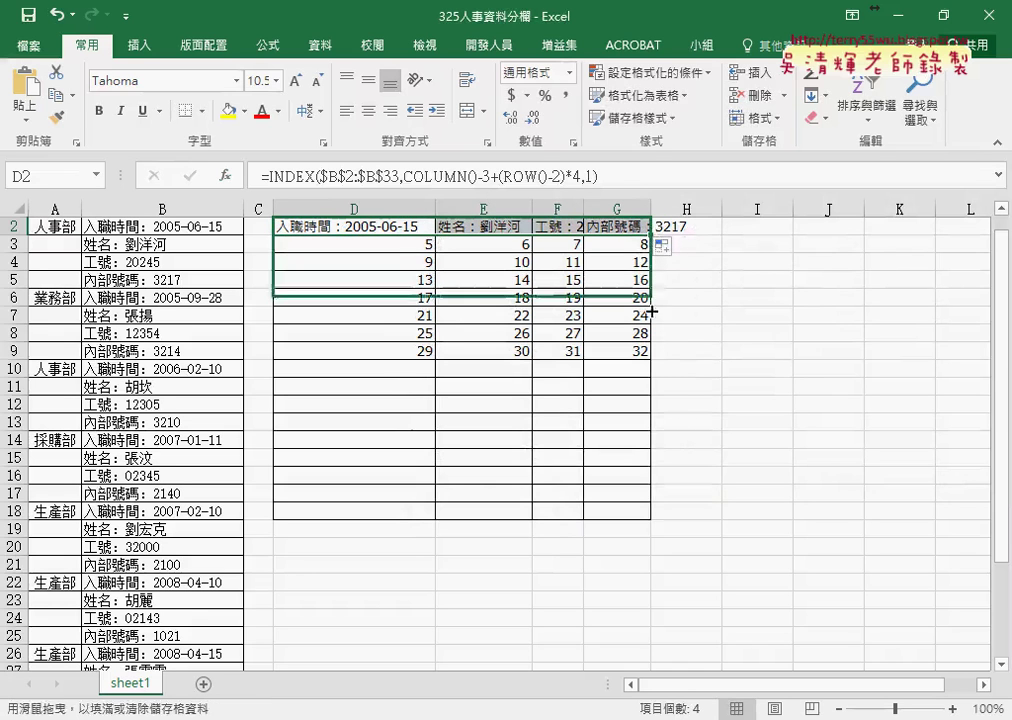
pyautogui.moveTo(400, 208); pyautogui.dragTo(636, 211)
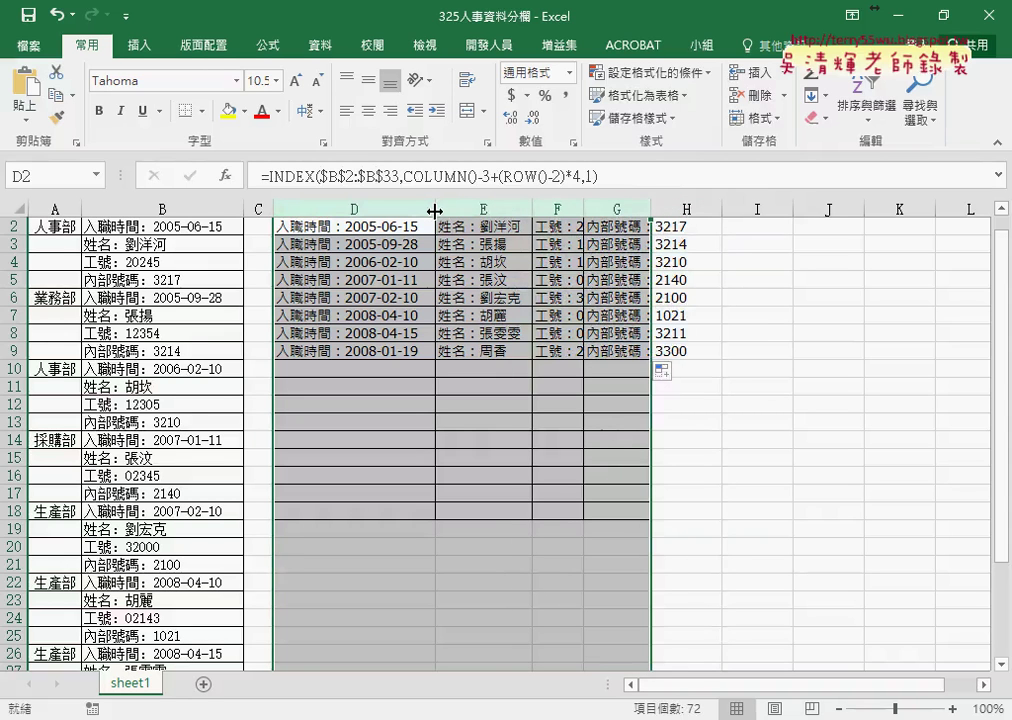
pyautogui.doubleClick(435, 211)
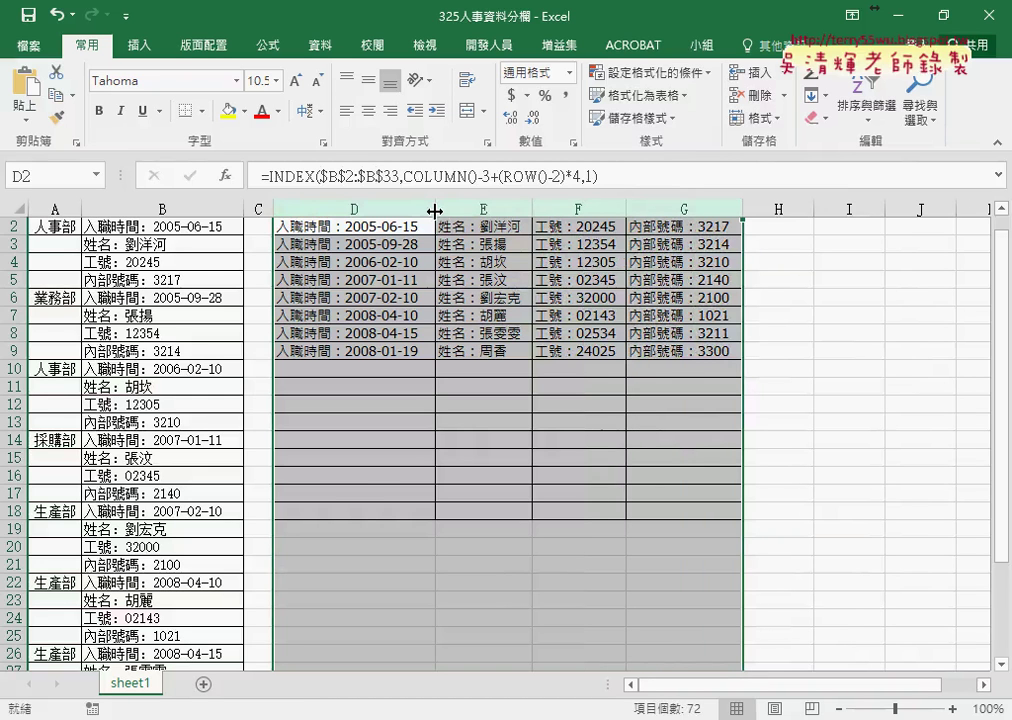
pyautogui.click(760, 118)
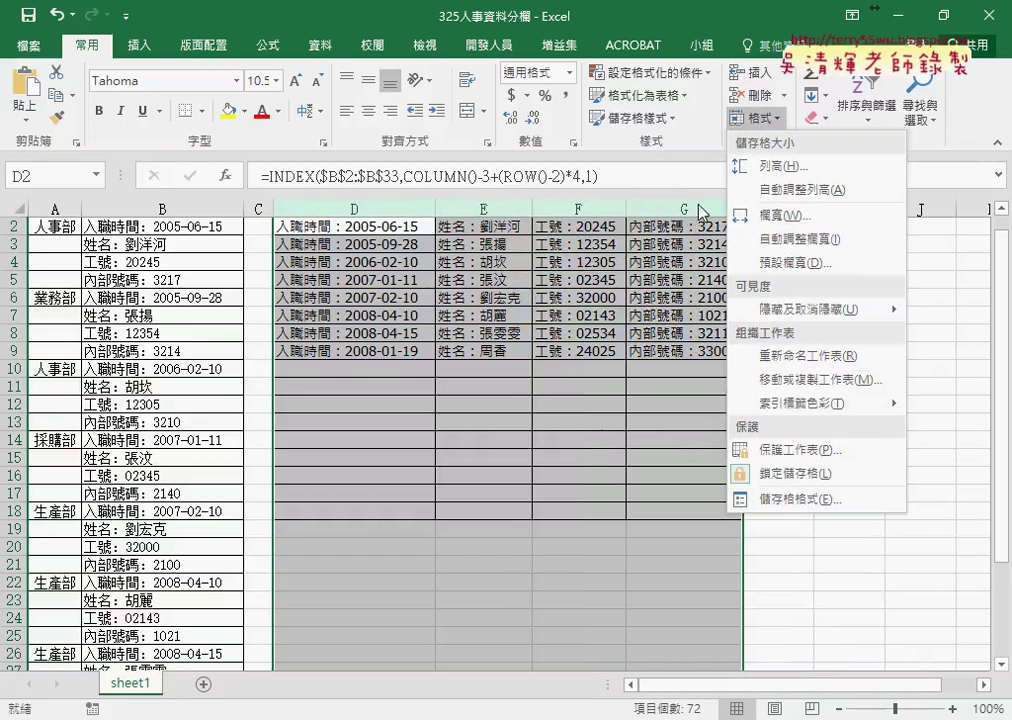
pyautogui.click(789, 240)
pyautogui.scroll(1, 460, 250)
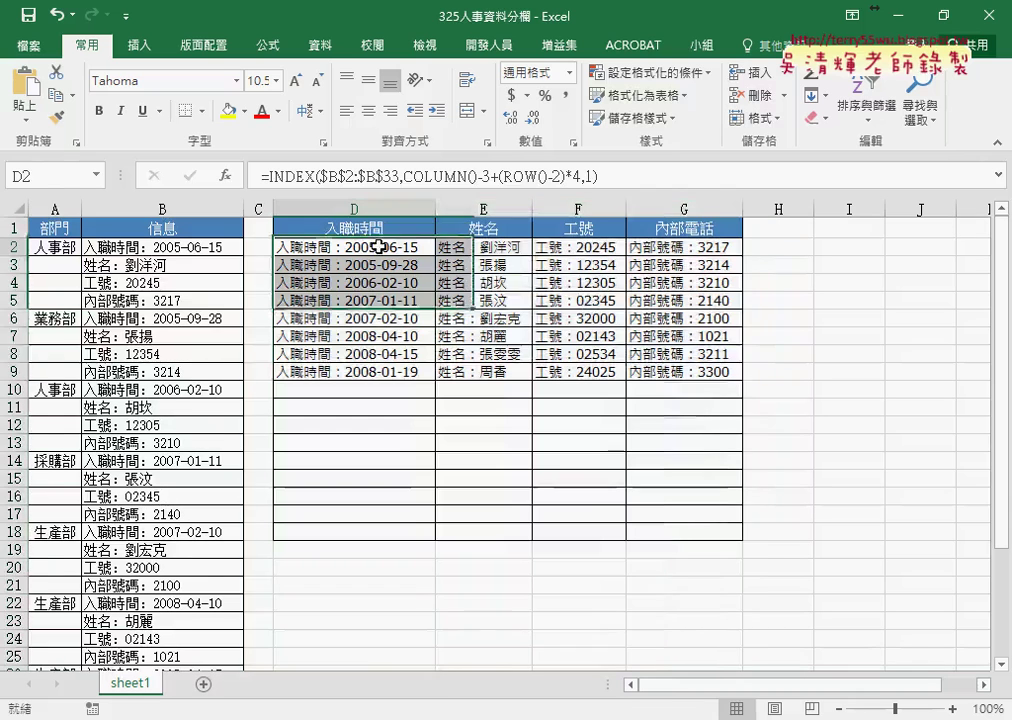
pyautogui.moveTo(400, 247); pyautogui.dragTo(700, 371)
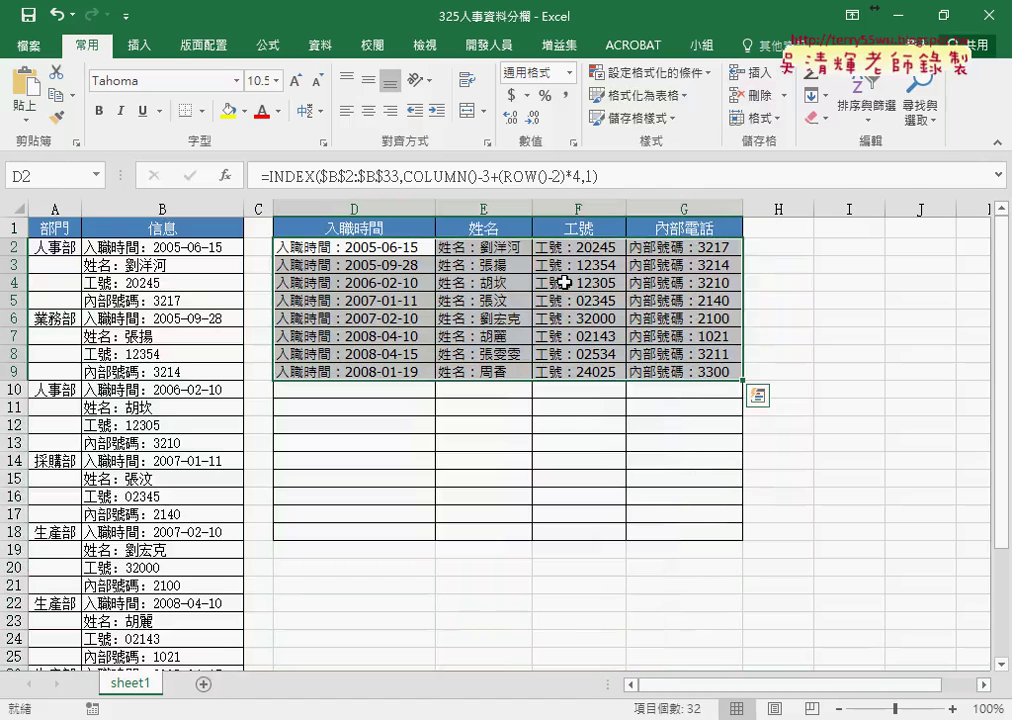
pyautogui.click(430, 248)
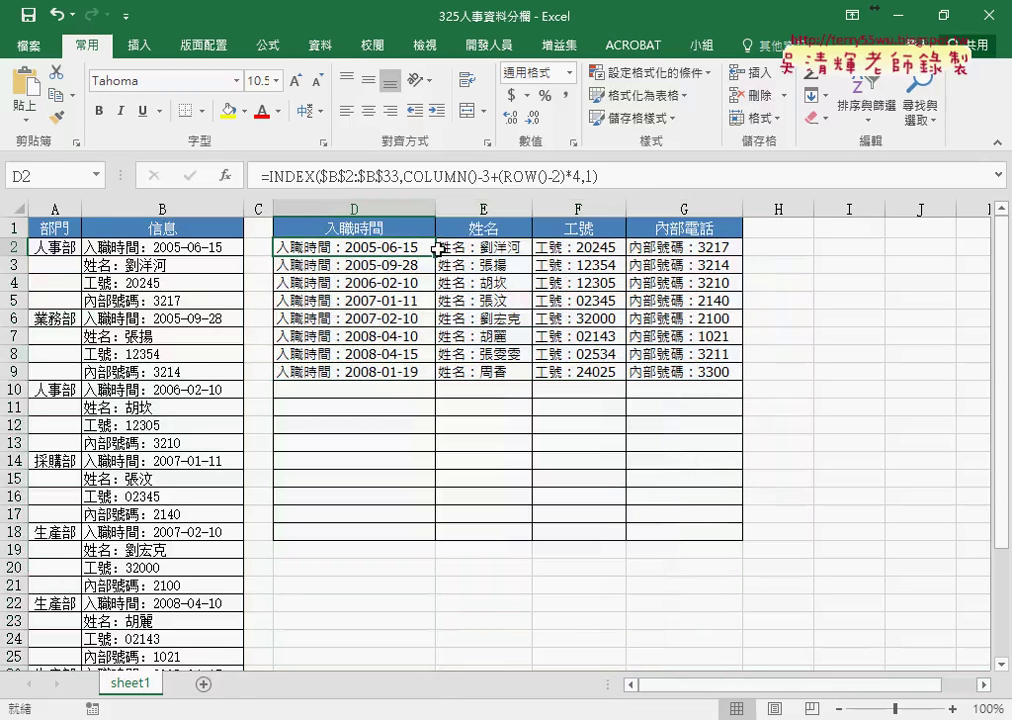
pyautogui.moveTo(340, 237); pyautogui.dragTo(297, 336)
pyautogui.moveTo(301, 289); pyautogui.dragTo(331, 350)
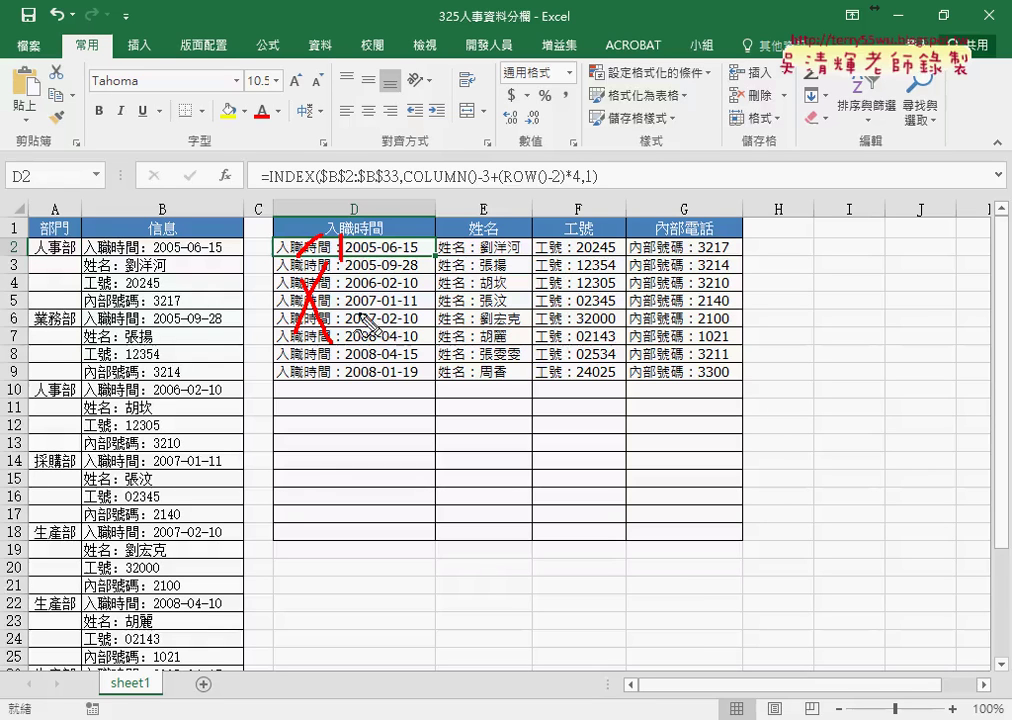
pyautogui.press('Escape')
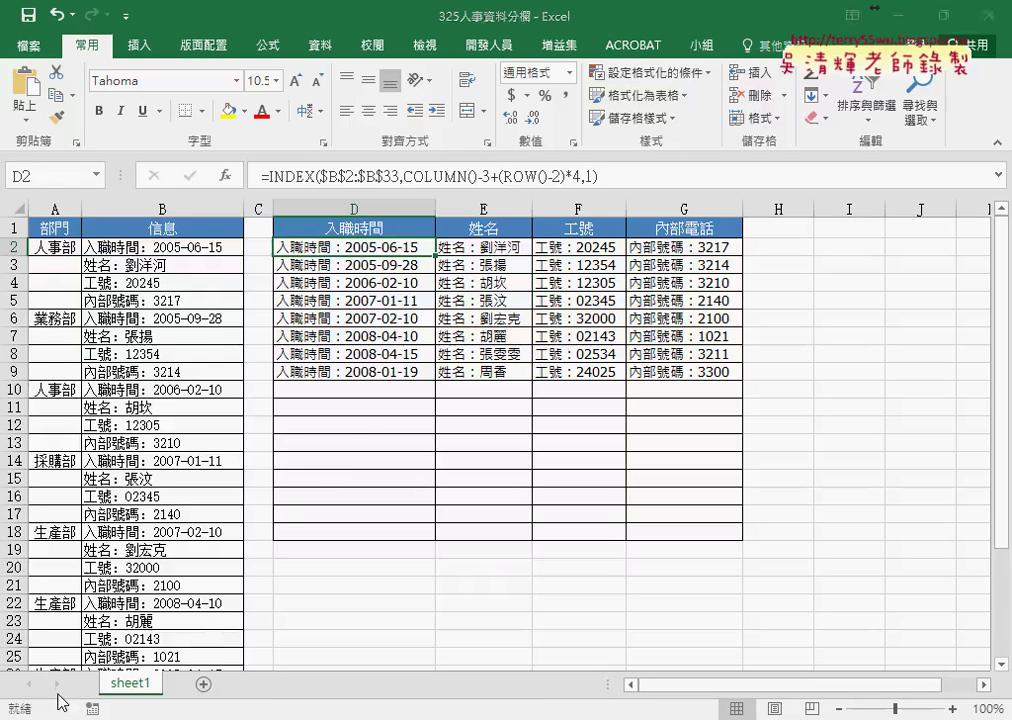
# Scroll the Start menu's app list down to W and start Word 2016.
pyautogui.rightClick(57, 688)
pyautogui.press('Escape')
pyautogui.press('super')
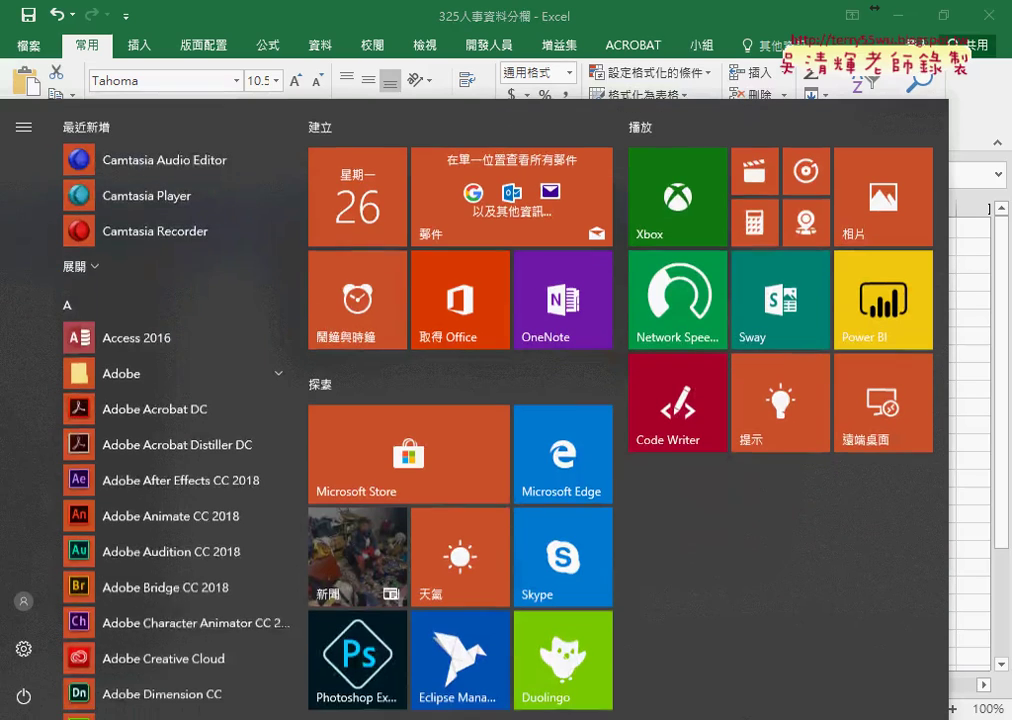
pyautogui.scroll(-5, 180, 516)
pyautogui.scroll(-5, 180, 516)
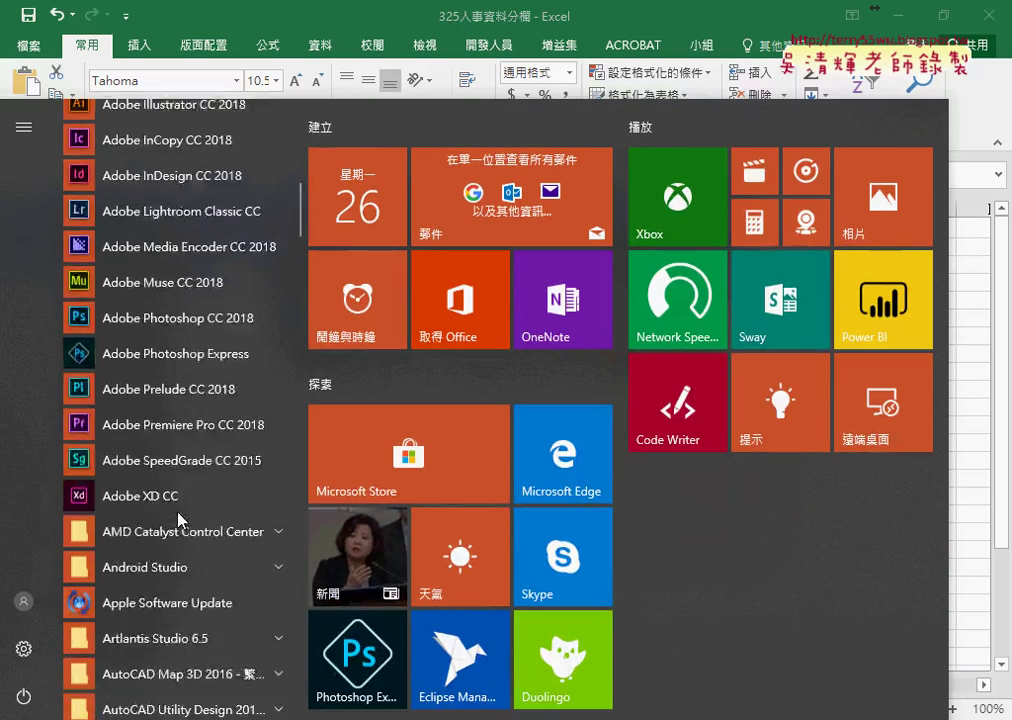
pyautogui.scroll(-2, 180, 518)
pyautogui.scroll(-4, 180, 516)
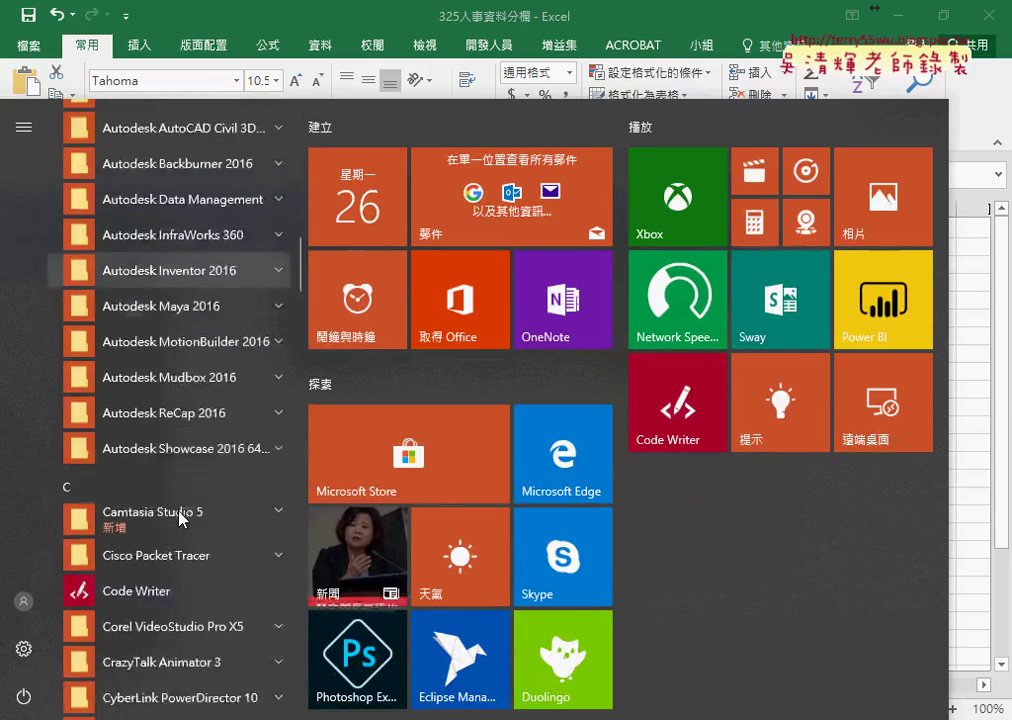
pyautogui.scroll(-3, 180, 516)
pyautogui.scroll(-1, 181, 517)
pyautogui.scroll(-2, 181, 518)
pyautogui.scroll(-4, 181, 517)
pyautogui.scroll(-4, 181, 517)
pyautogui.scroll(-3, 181, 516)
pyautogui.scroll(-5, 181, 517)
pyautogui.scroll(-3, 181, 517)
pyautogui.scroll(-4, 181, 517)
pyautogui.scroll(-1, 181, 517)
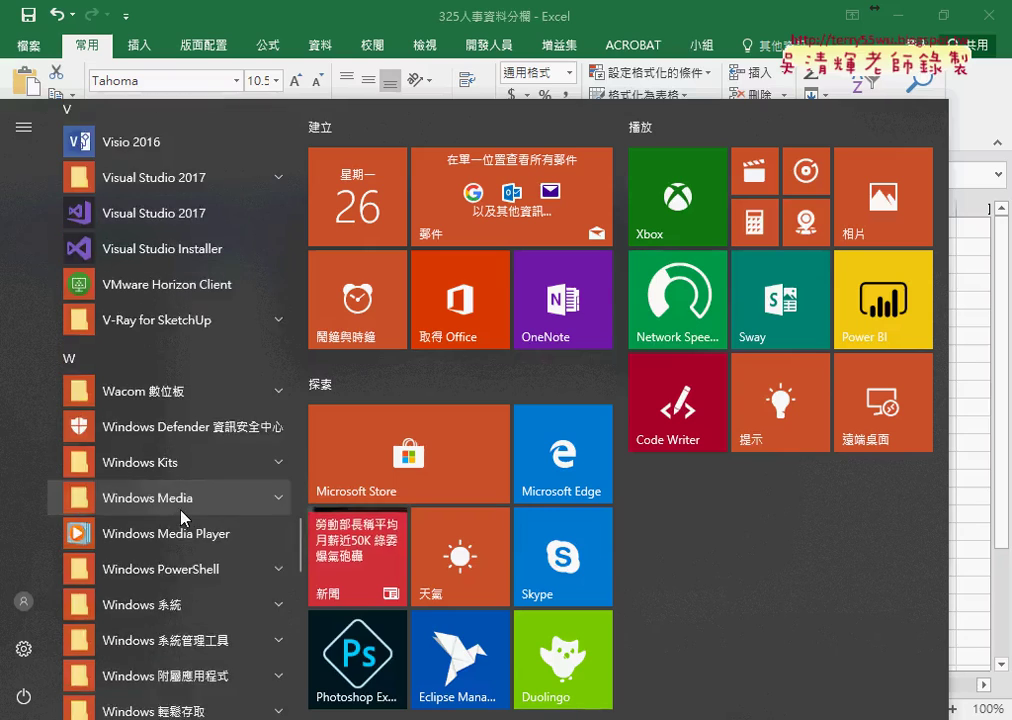
pyautogui.scroll(5, 181, 517)
pyautogui.scroll(-9, 181, 517)
pyautogui.scroll(-2, 181, 517)
pyautogui.scroll(2, 185, 500)
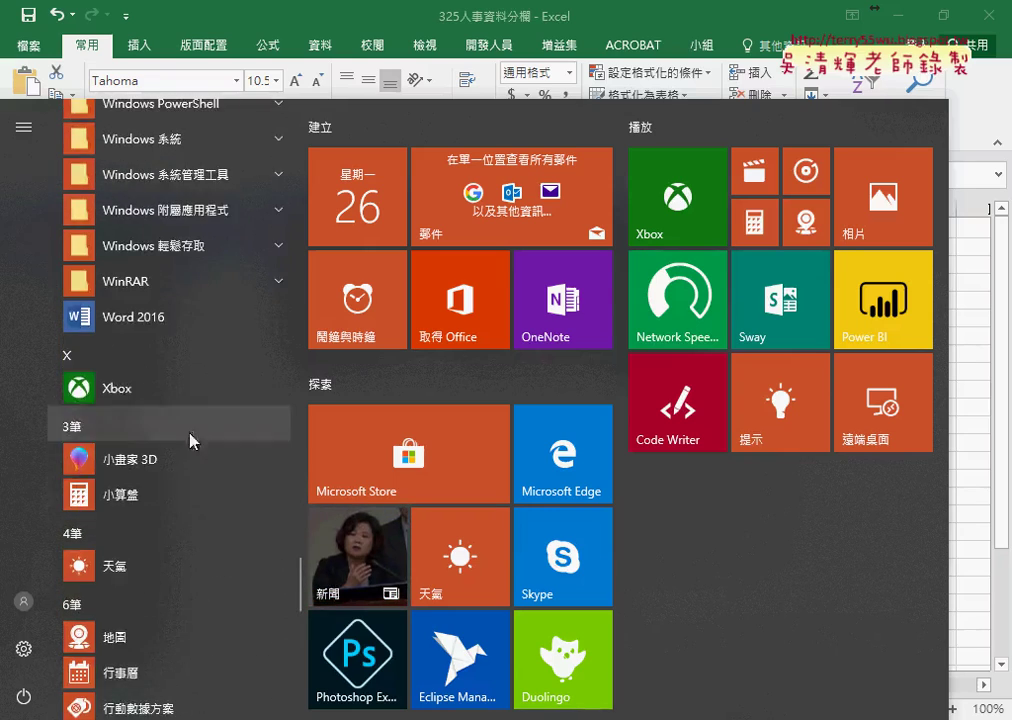
pyautogui.click(175, 330)
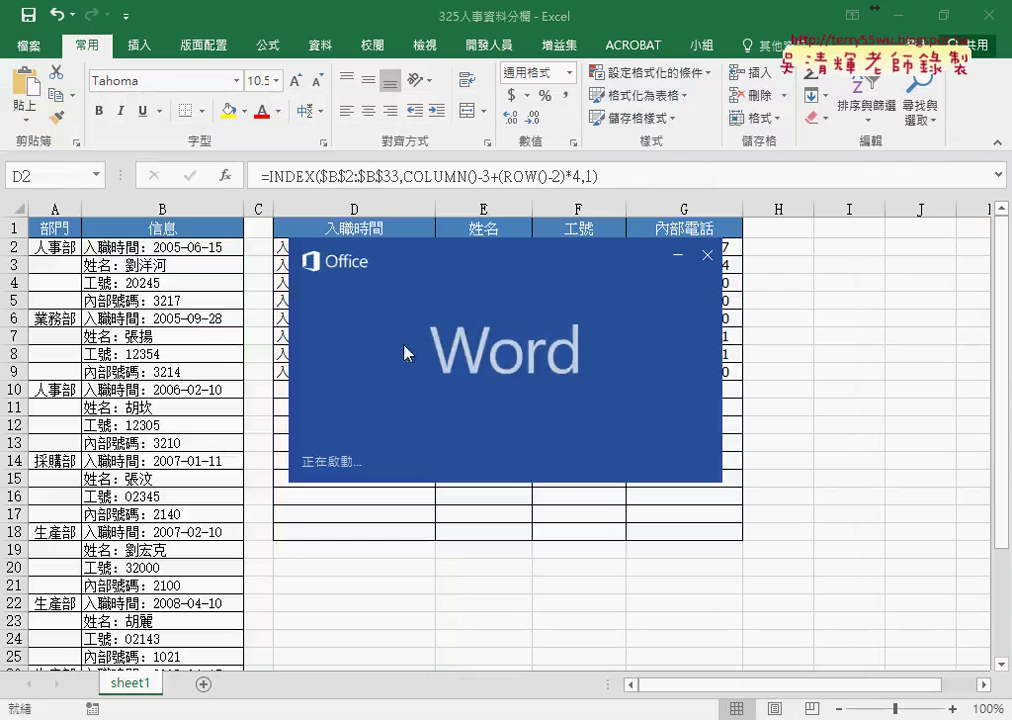
# Copy the D2:G9 results and switch to the new blank Word document 文件1.
pyautogui.click(298, 250)
pyautogui.moveTo(298, 250); pyautogui.dragTo(687, 363)
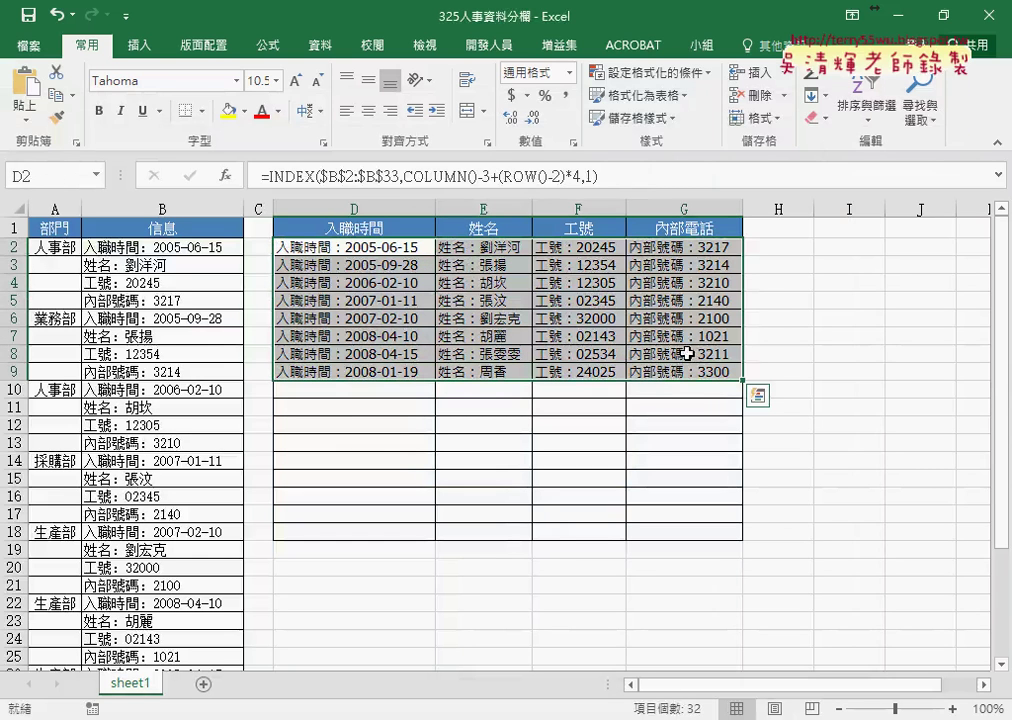
pyautogui.hotkey('ctrl', 'c')
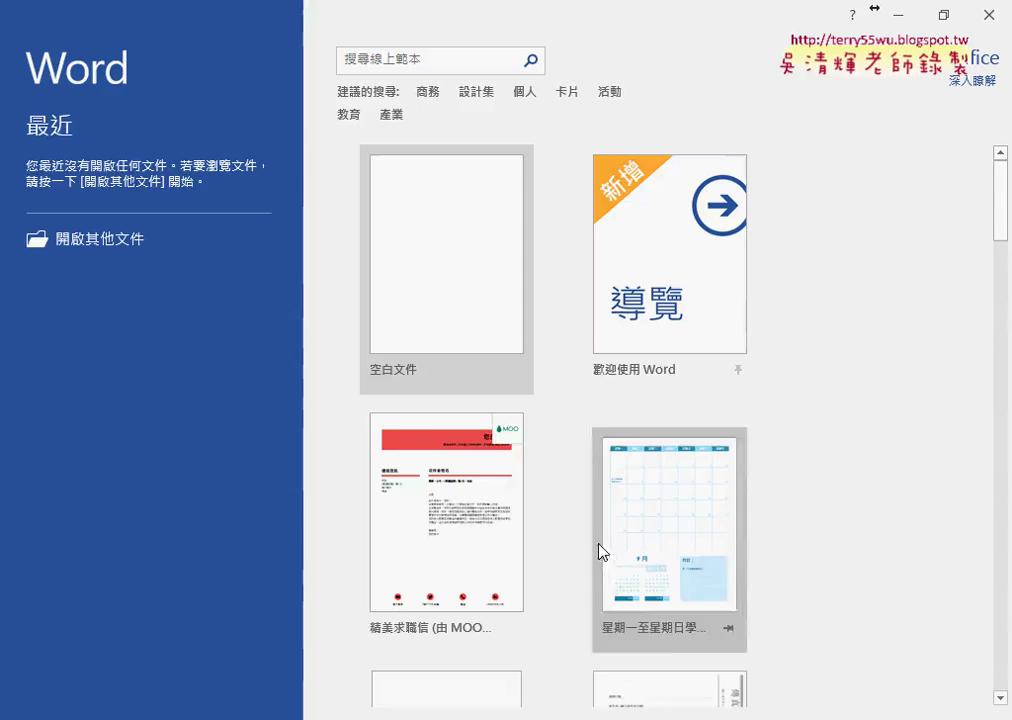
pyautogui.click(479, 325)
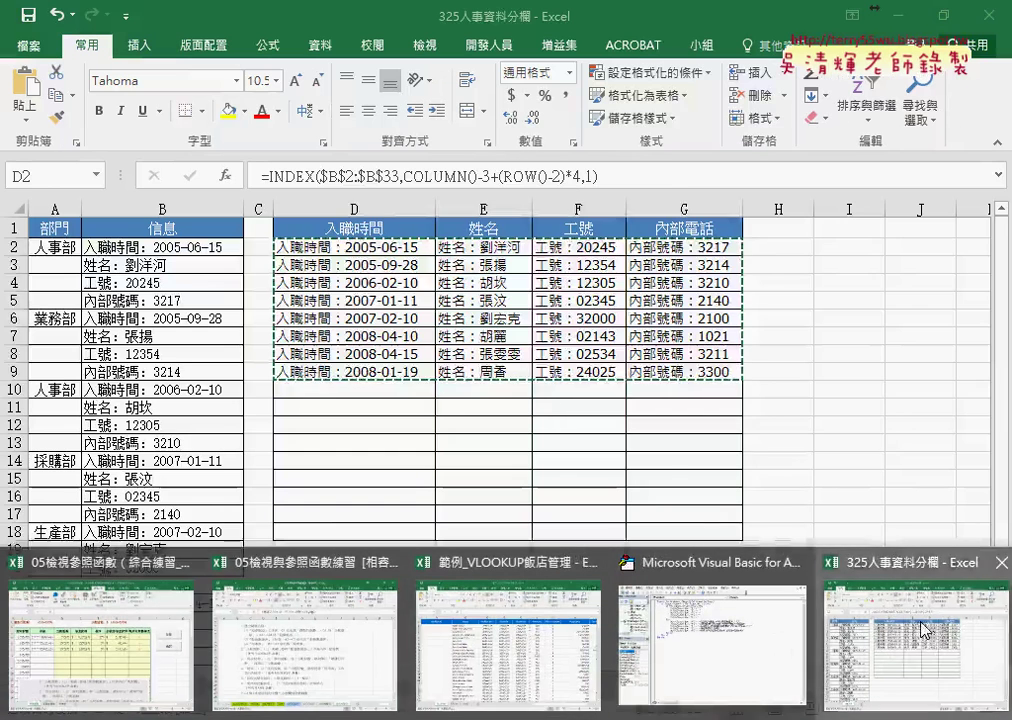
pyautogui.click(924, 630)
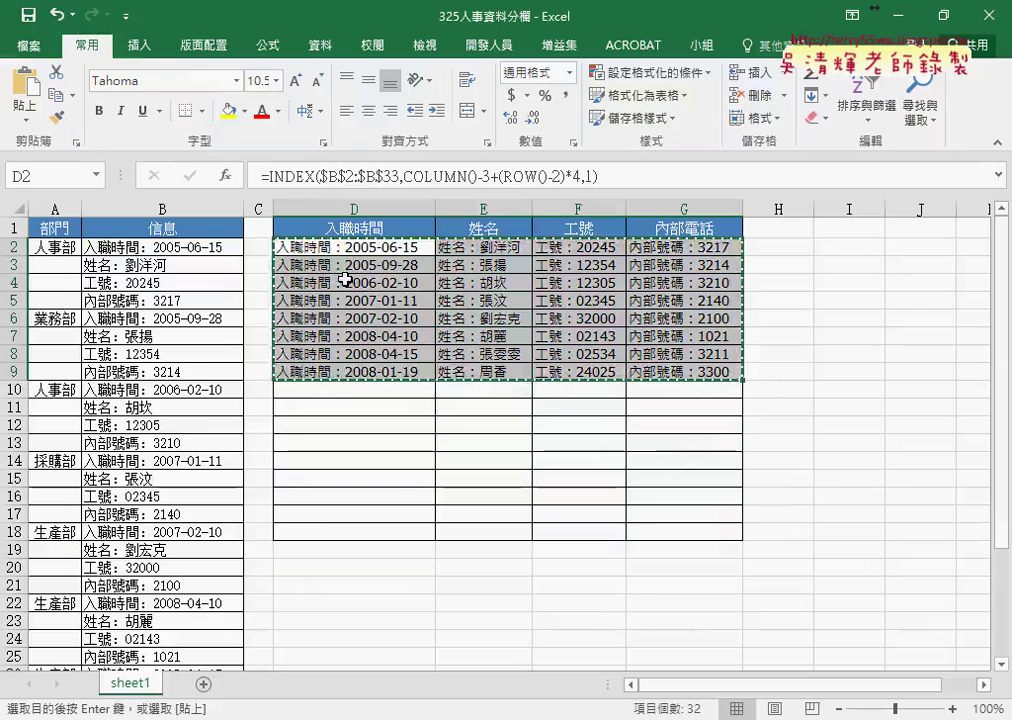
pyautogui.hotkey('alt', 'Tab')
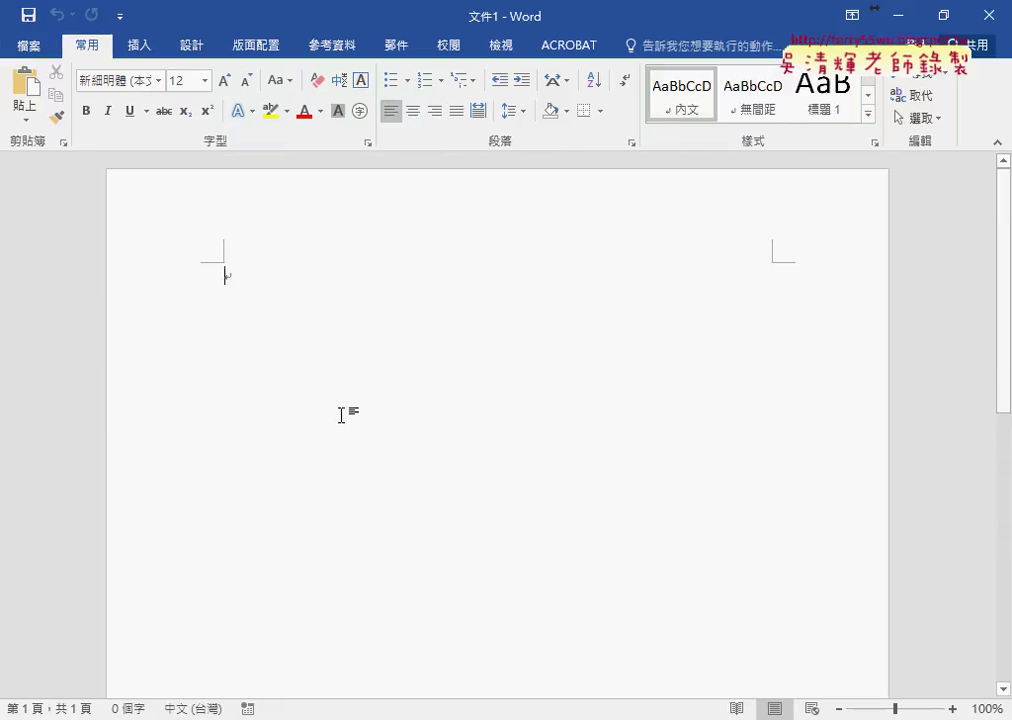
# Paste the copied staff data into Word using Keep Text Only.
pyautogui.hotkey('ctrl', 'v')
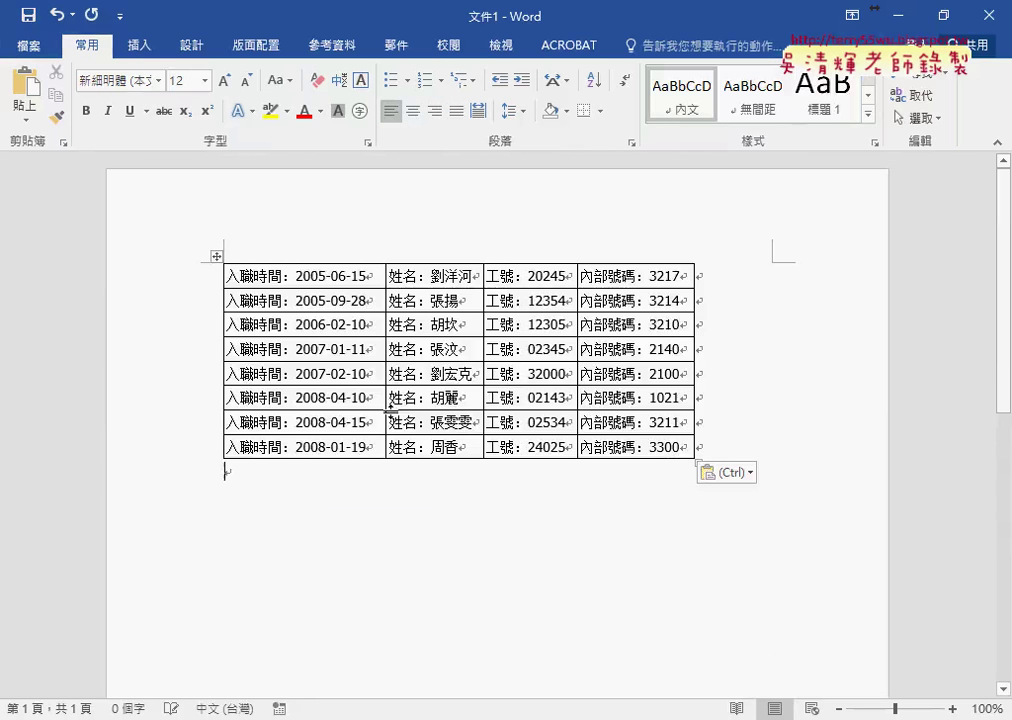
pyautogui.click(752, 476)
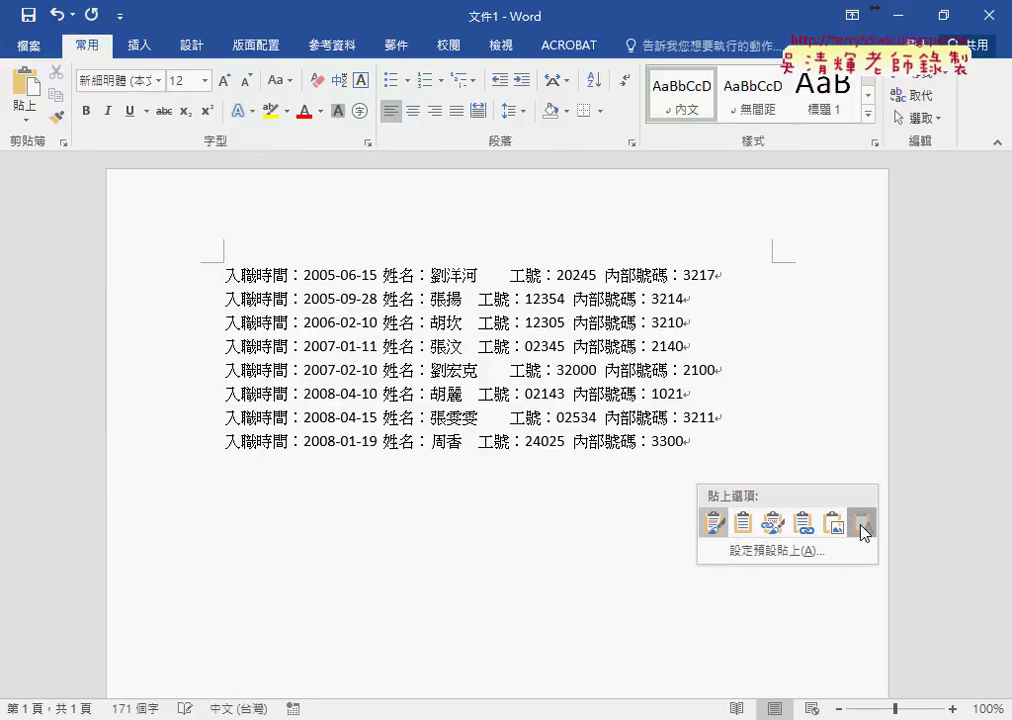
pyautogui.click(861, 525)
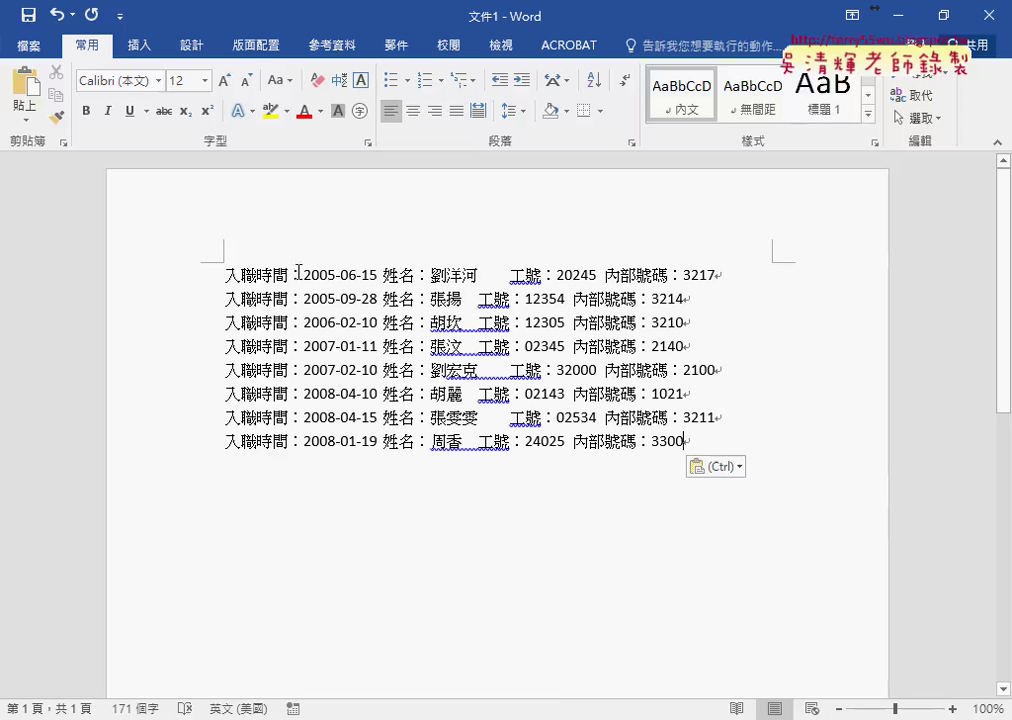
# Block-select just the column of hire dates, then minimize Word.
pyautogui.moveTo(302, 268); pyautogui.dragTo(352, 449)
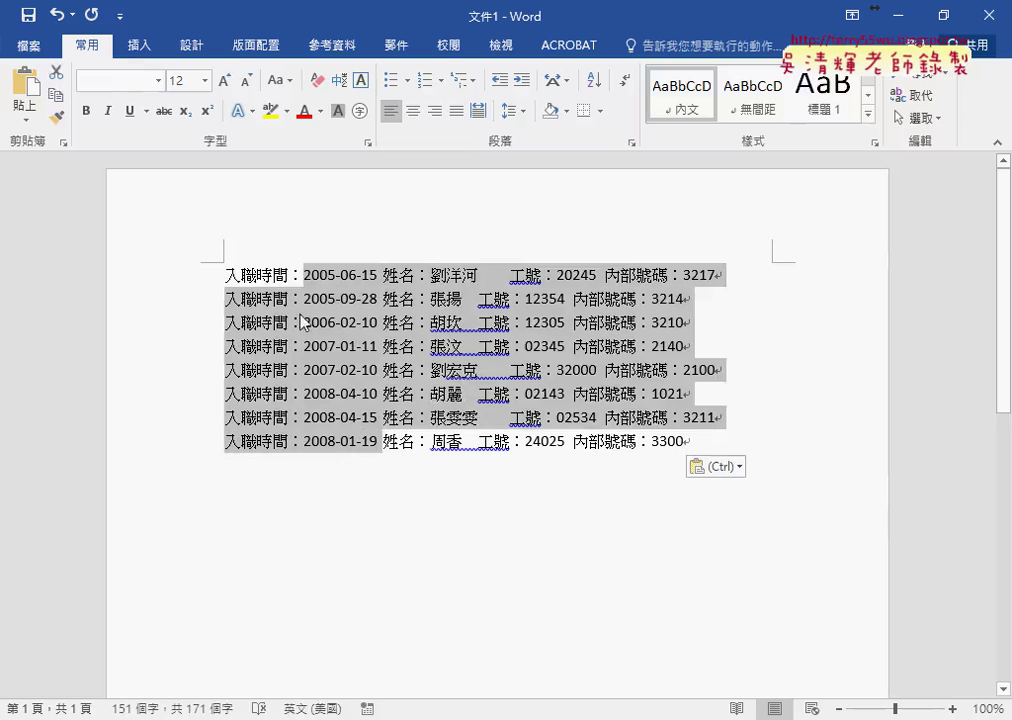
pyautogui.click(309, 369)
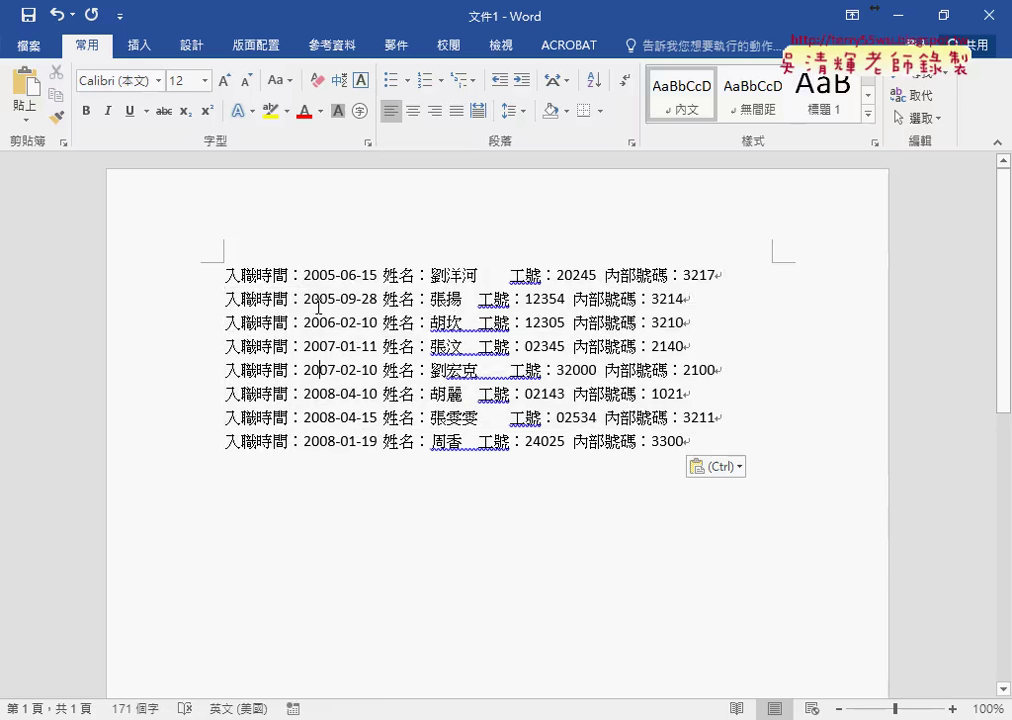
pyautogui.moveTo(304, 264)
pyautogui.mouseDown()
pyautogui.moveTo(310, 404)
pyautogui.moveTo(385, 454)
pyautogui.mouseUp()
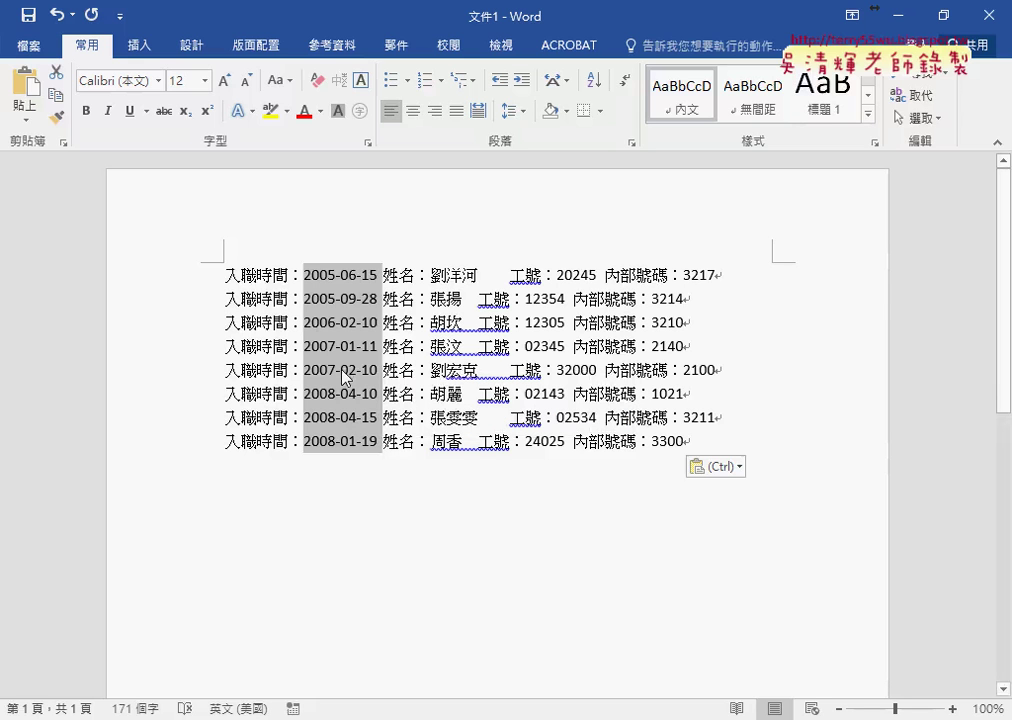
pyautogui.click(898, 24)
pyautogui.moveTo(350, 248); pyautogui.dragTo(353, 254)
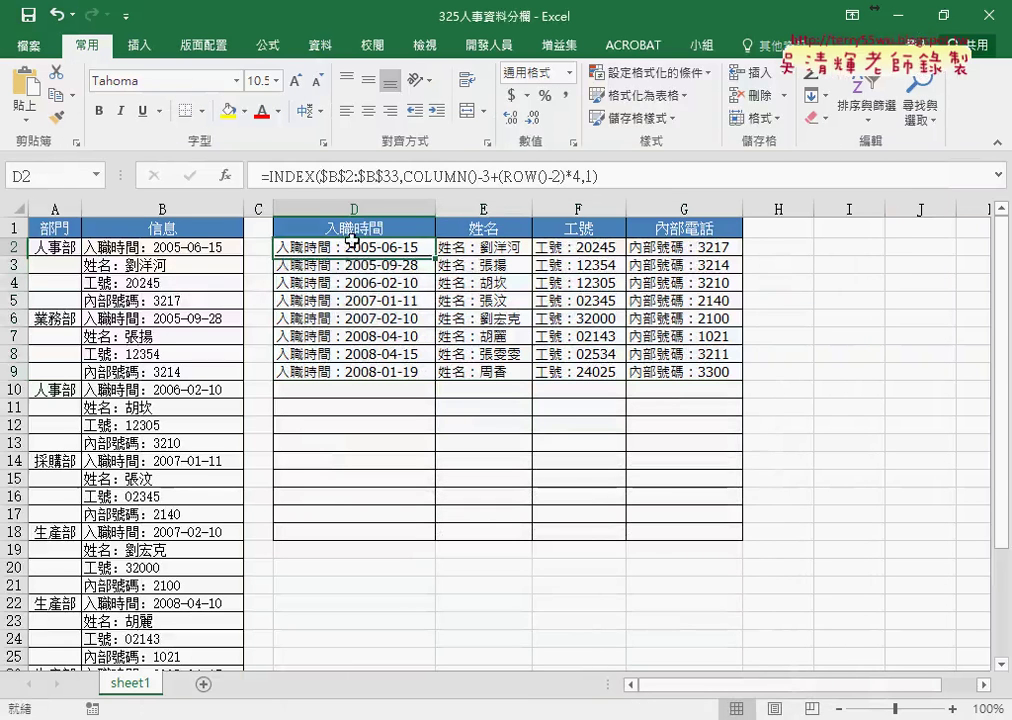
pyautogui.hotkey('ctrl', 'v')
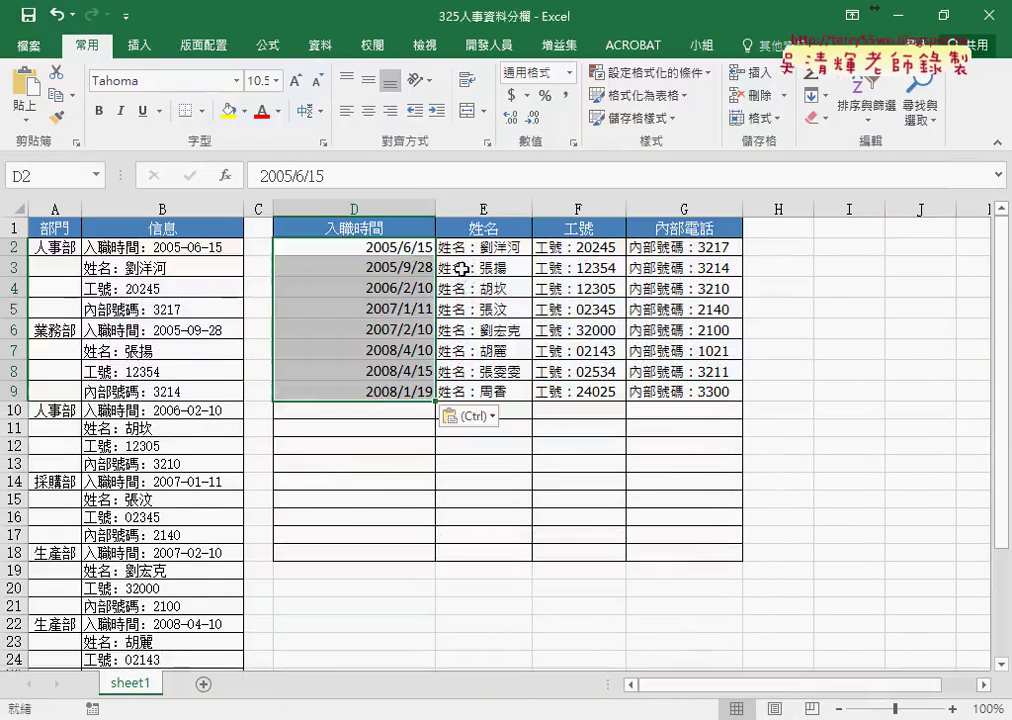
pyautogui.doubleClick(435, 208)
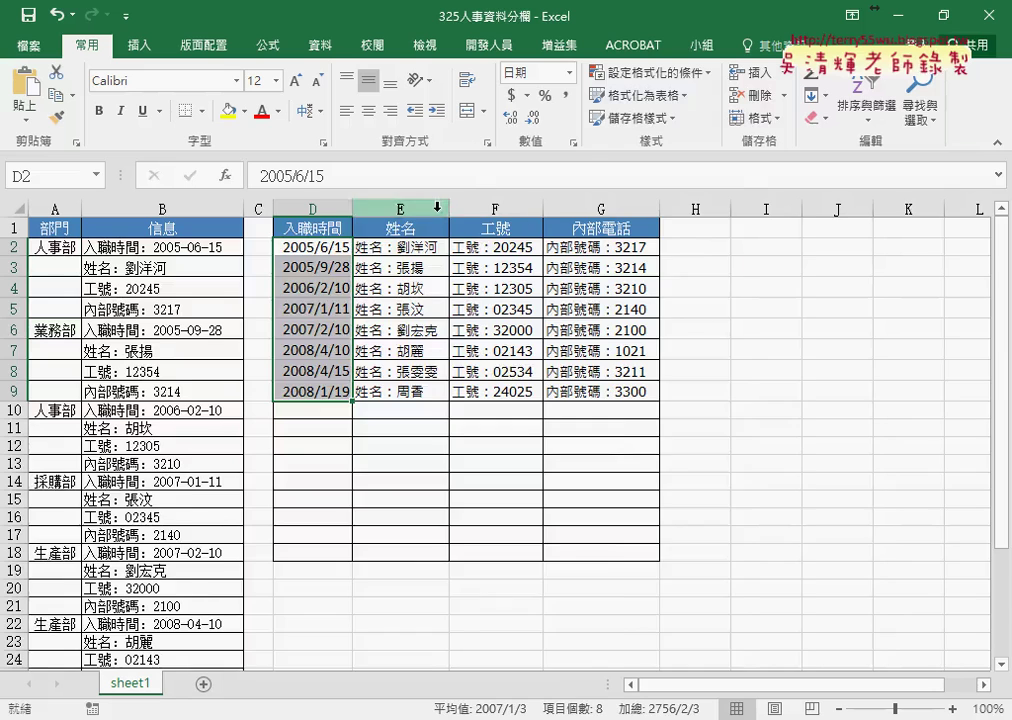
pyautogui.hotkey('ctrl', 'z')
pyautogui.hotkey('ctrl', 'z')
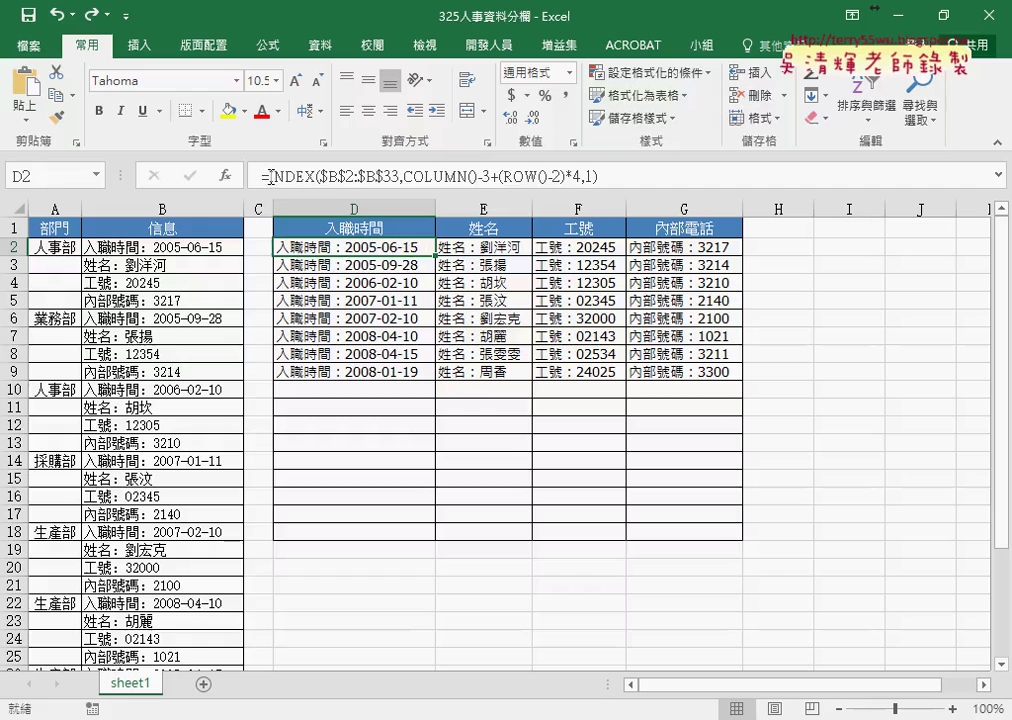
# Cut D2's INDEX formula and insert the MID function from the Text category.
pyautogui.click(349, 177)
pyautogui.moveTo(349, 177); pyautogui.dragTo(540, 177)
pyautogui.rightClick(541, 177)
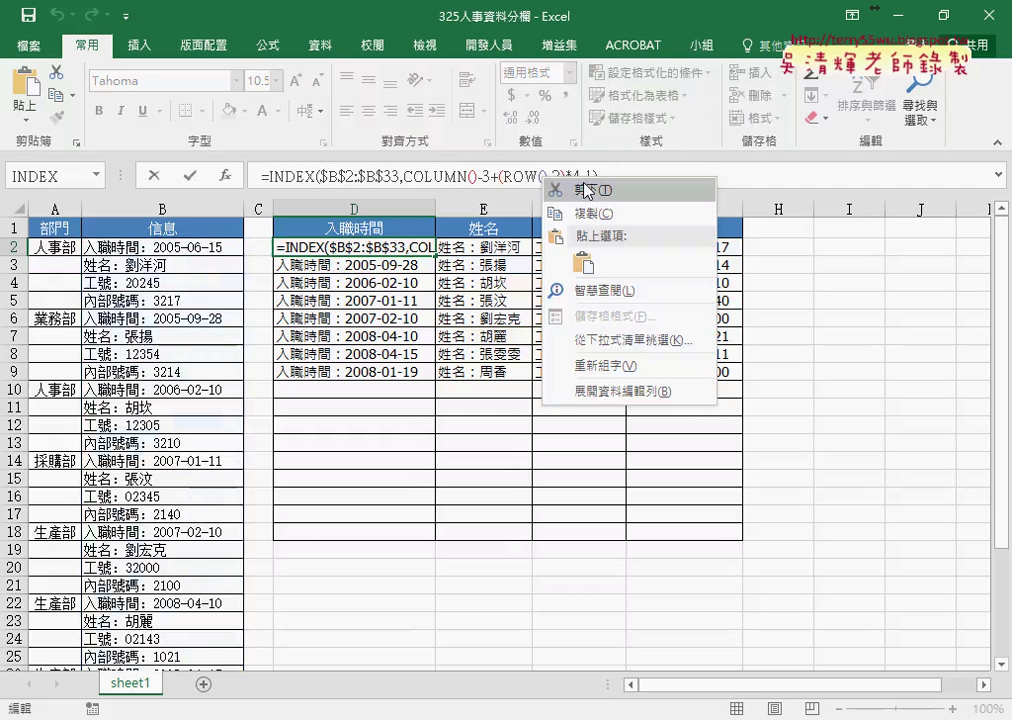
pyautogui.click(587, 190)
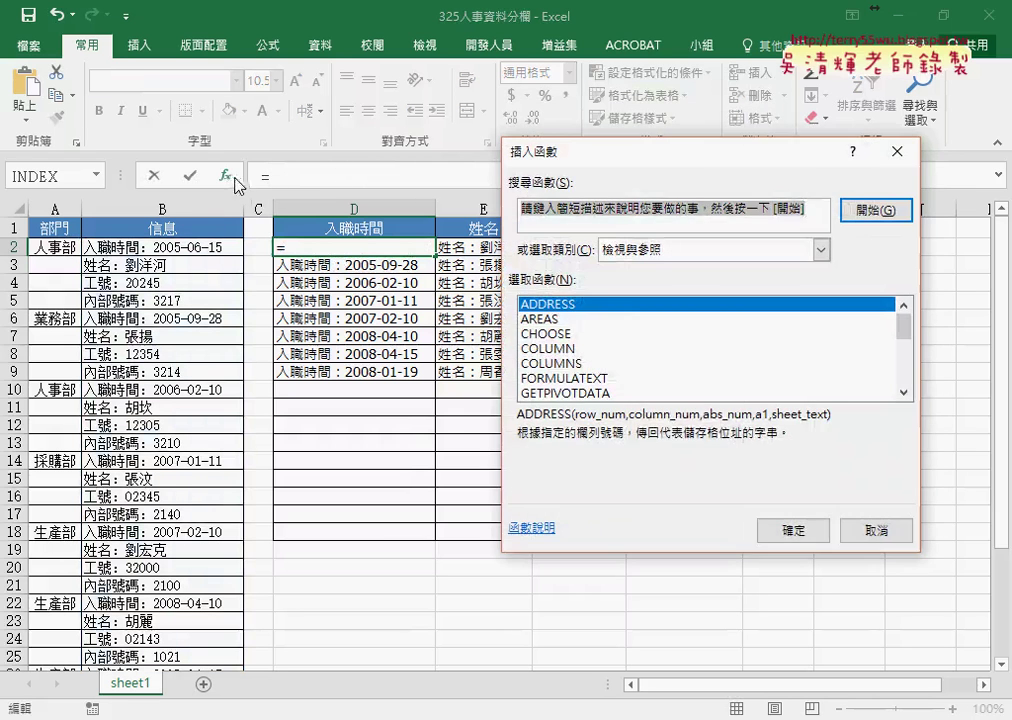
pyautogui.click(821, 250)
pyautogui.click(612, 388)
pyautogui.click(612, 388)
pyautogui.moveTo(903, 318); pyautogui.dragTo(905, 343)
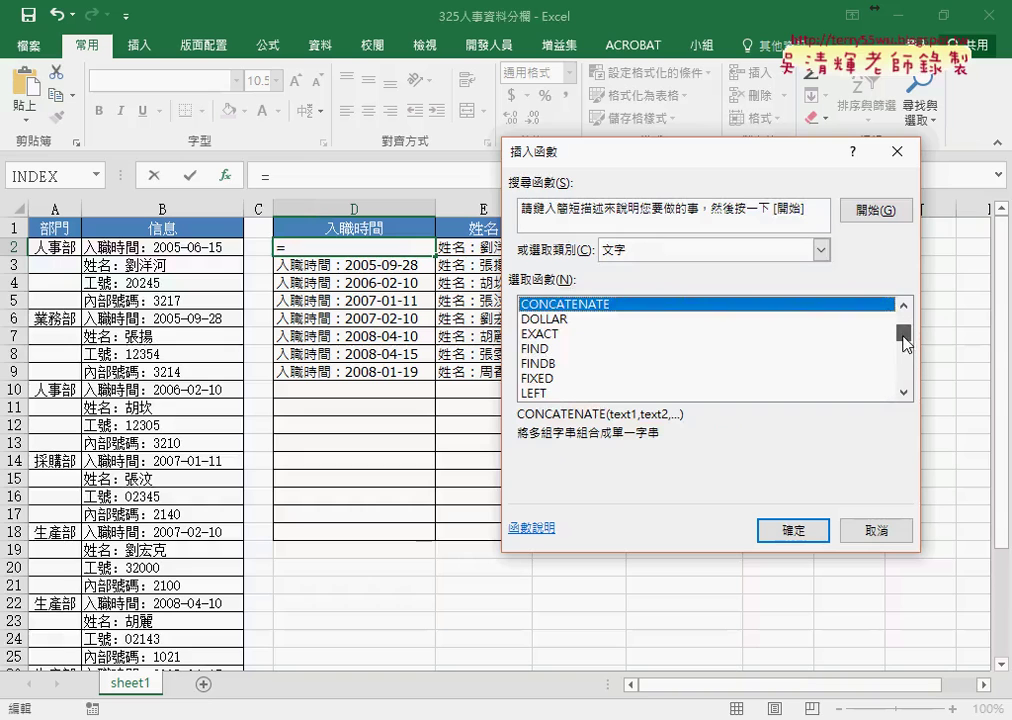
pyautogui.moveTo(905, 343); pyautogui.dragTo(903, 354)
pyautogui.click(594, 350)
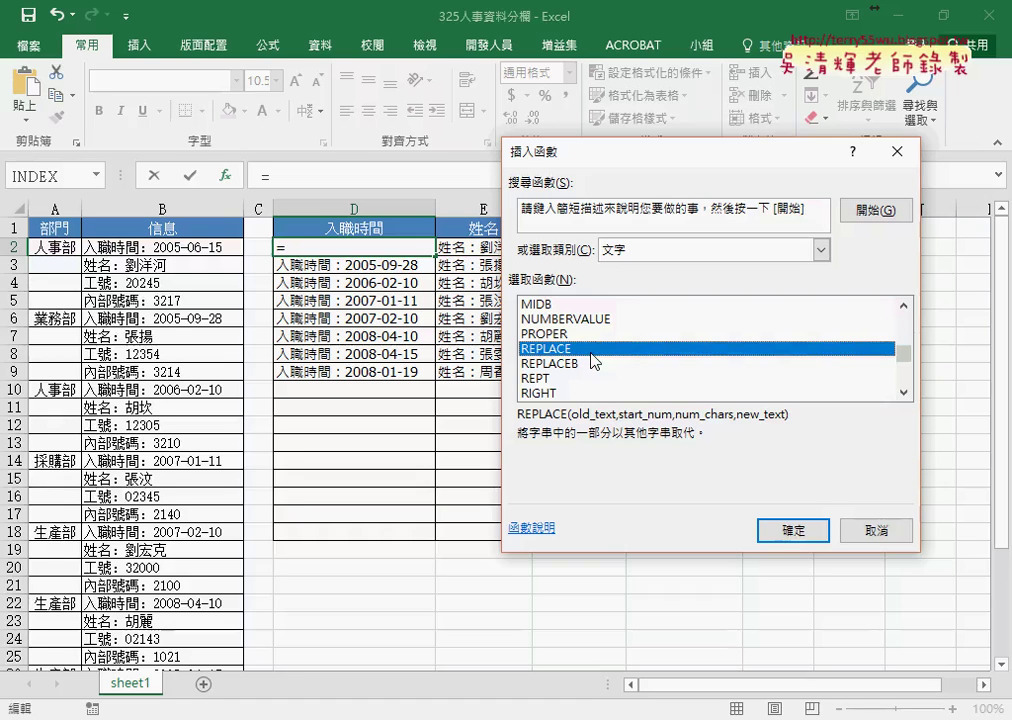
pyautogui.click(903, 305)
pyautogui.click(903, 305)
pyautogui.click(903, 305)
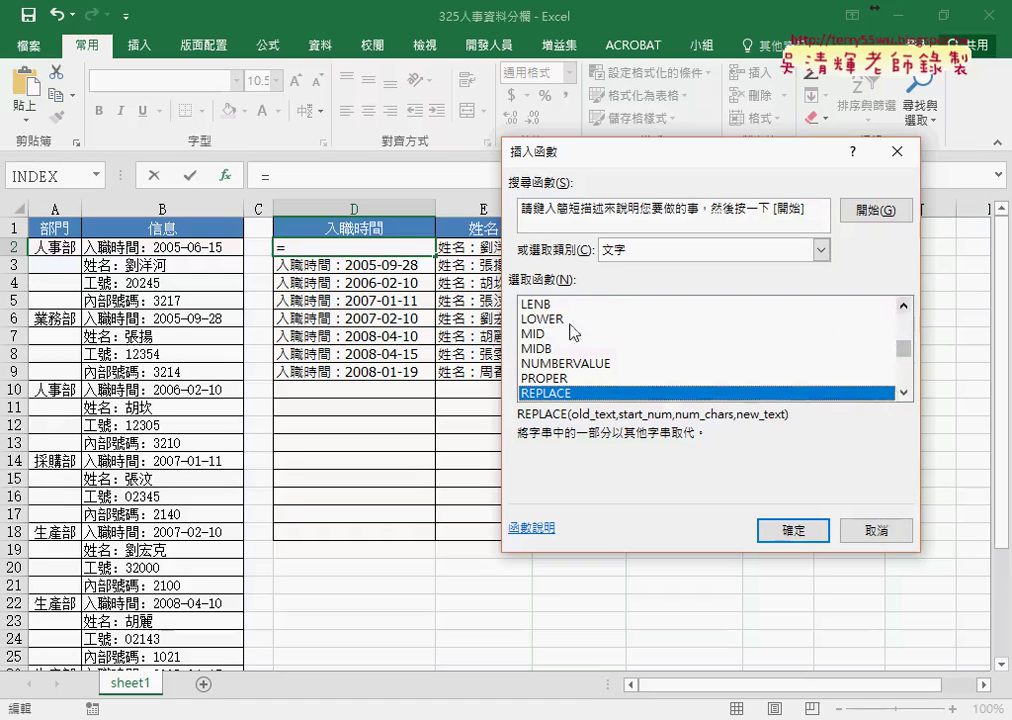
pyautogui.click(556, 334)
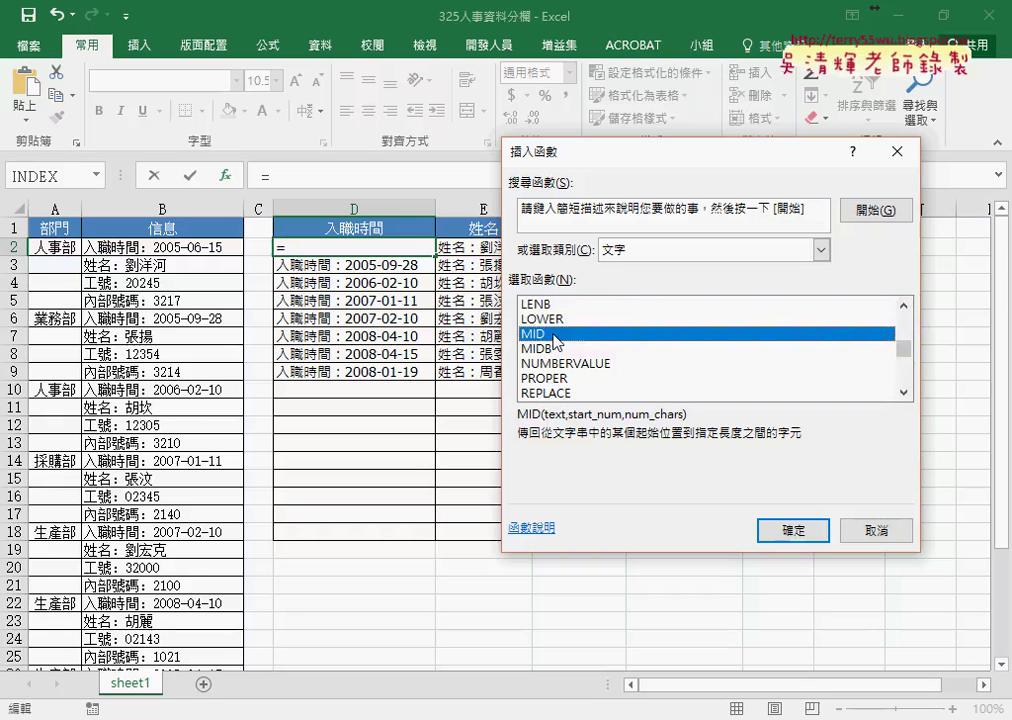
pyautogui.click(793, 530)
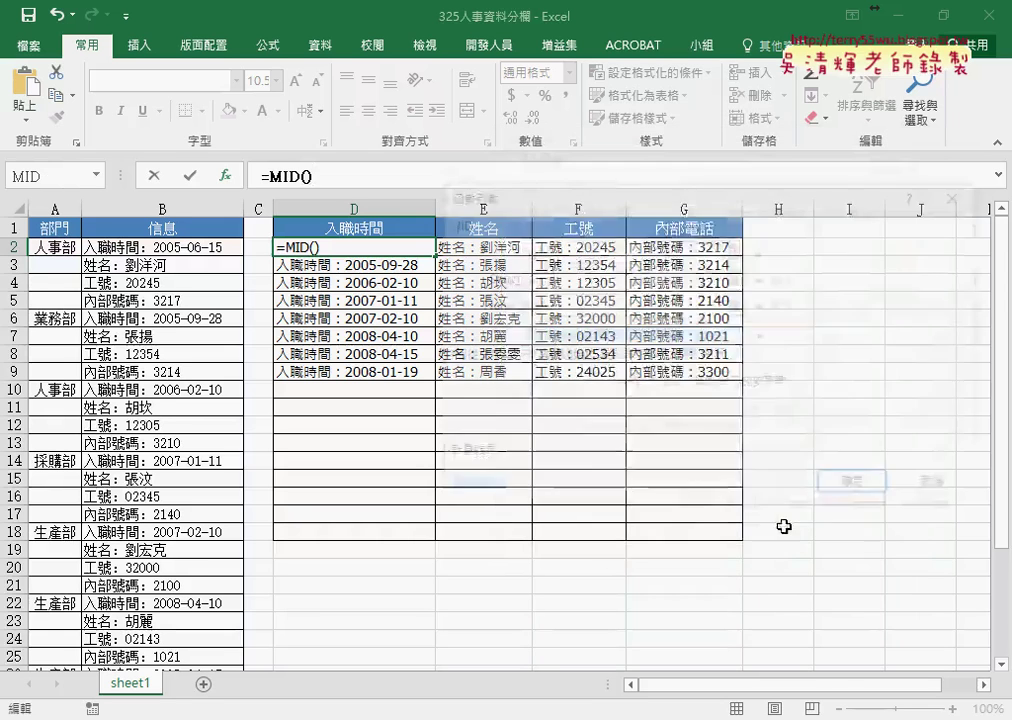
# Use the INDEX formula as MID's text and set the start position to len(D1)+2.
pyautogui.rightClick(583, 252)
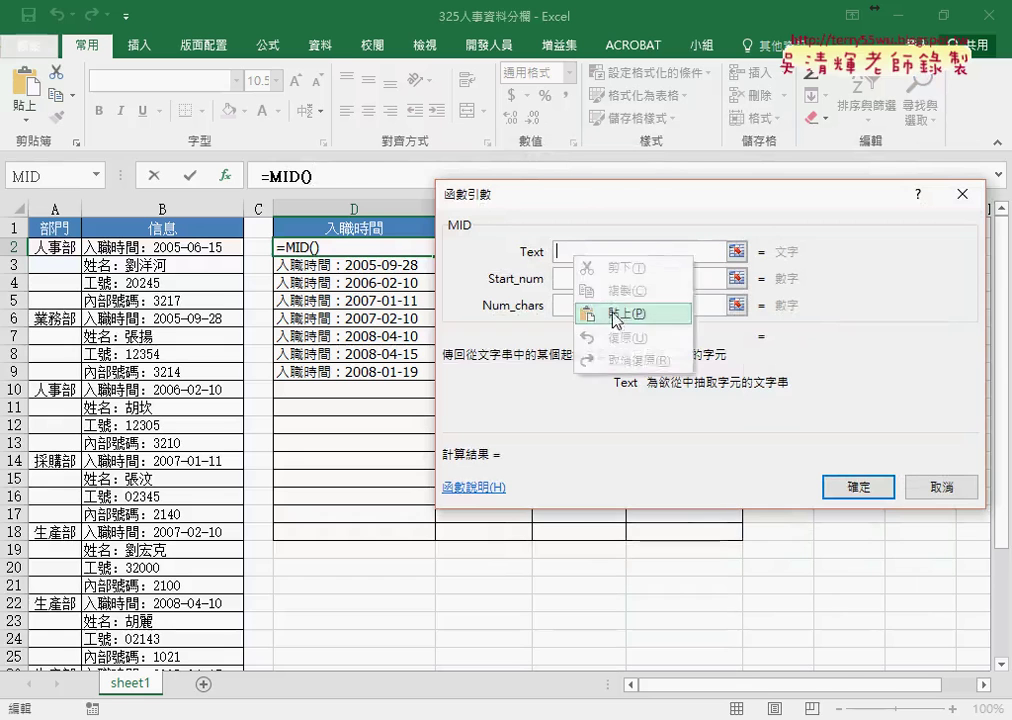
pyautogui.click(626, 313)
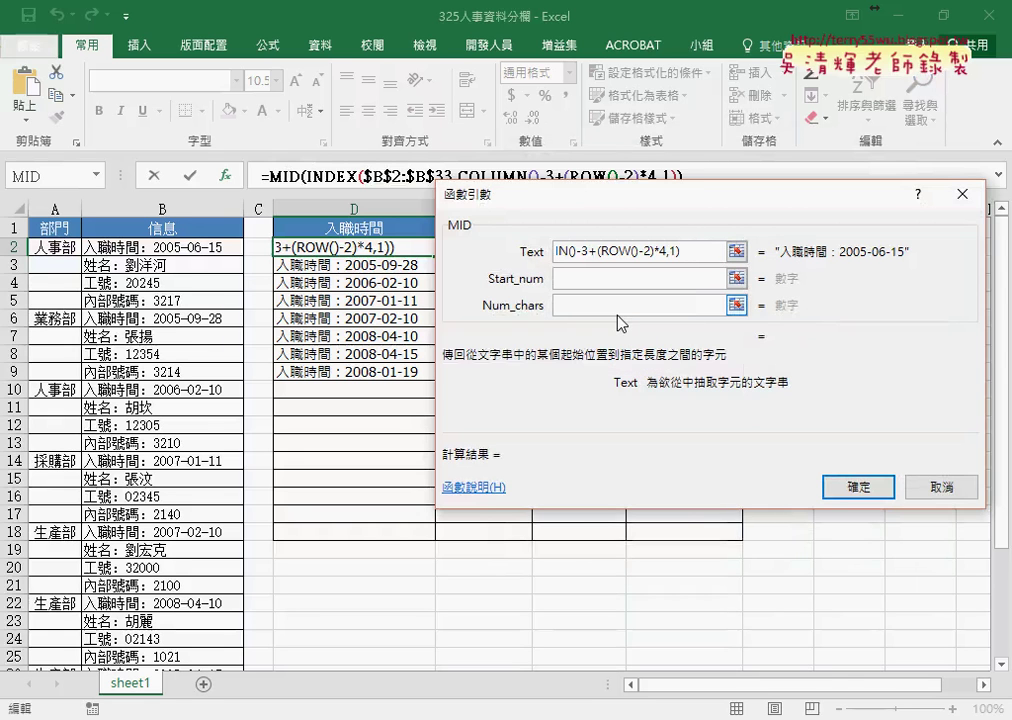
pyautogui.moveTo(569, 214); pyautogui.dragTo(415, 338)
pyautogui.click(422, 403)
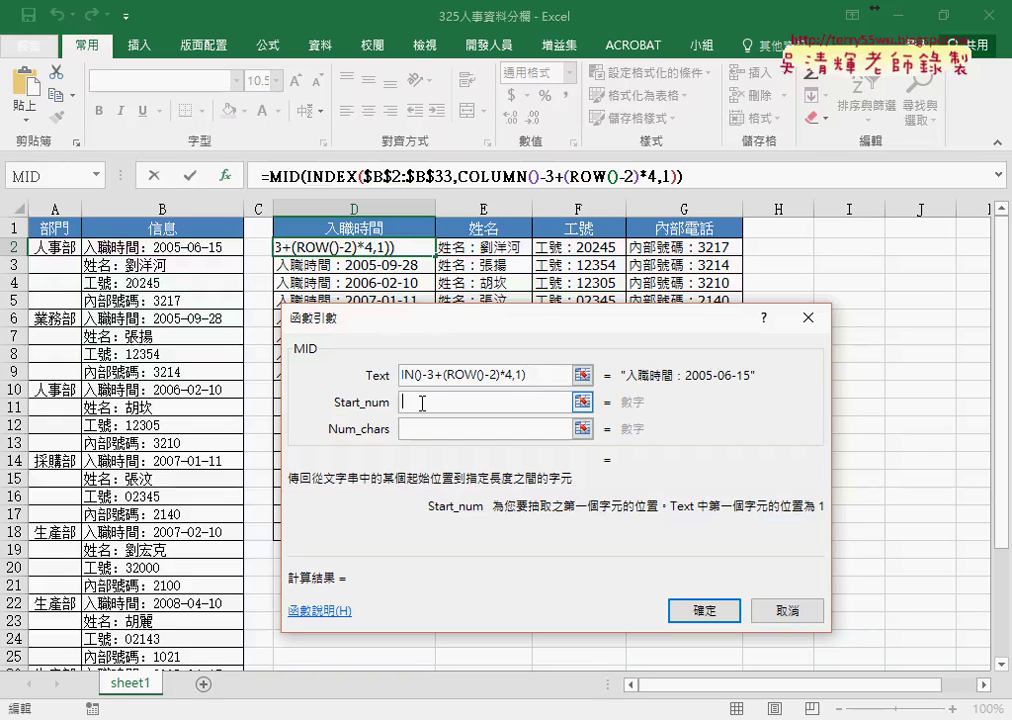
pyautogui.write('len')
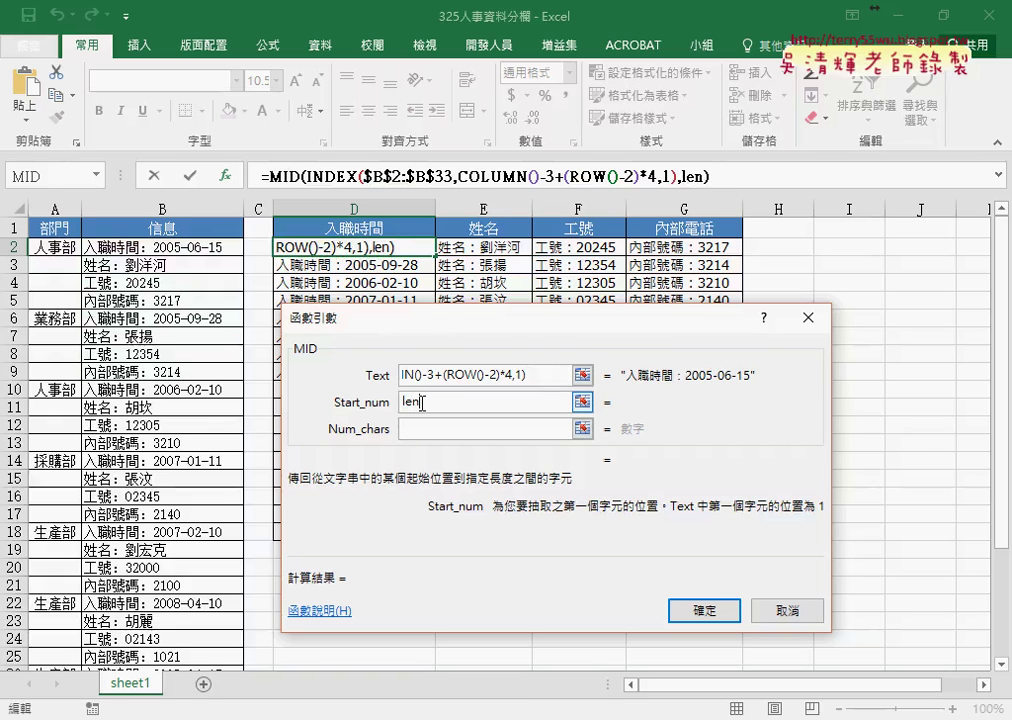
pyautogui.write('(')
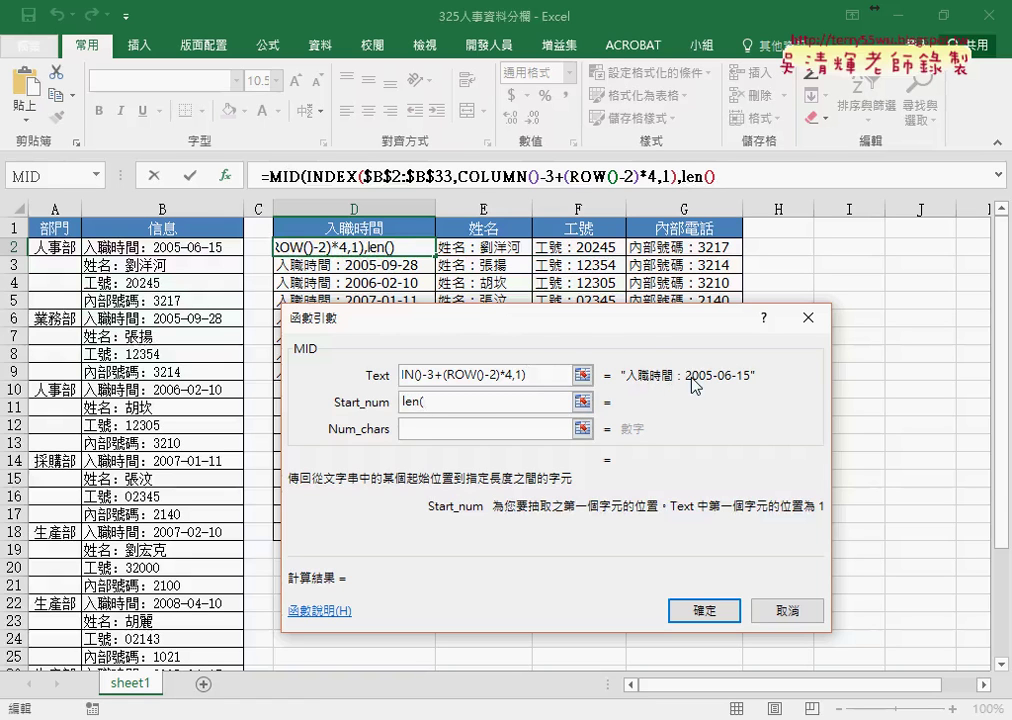
pyautogui.click(362, 228)
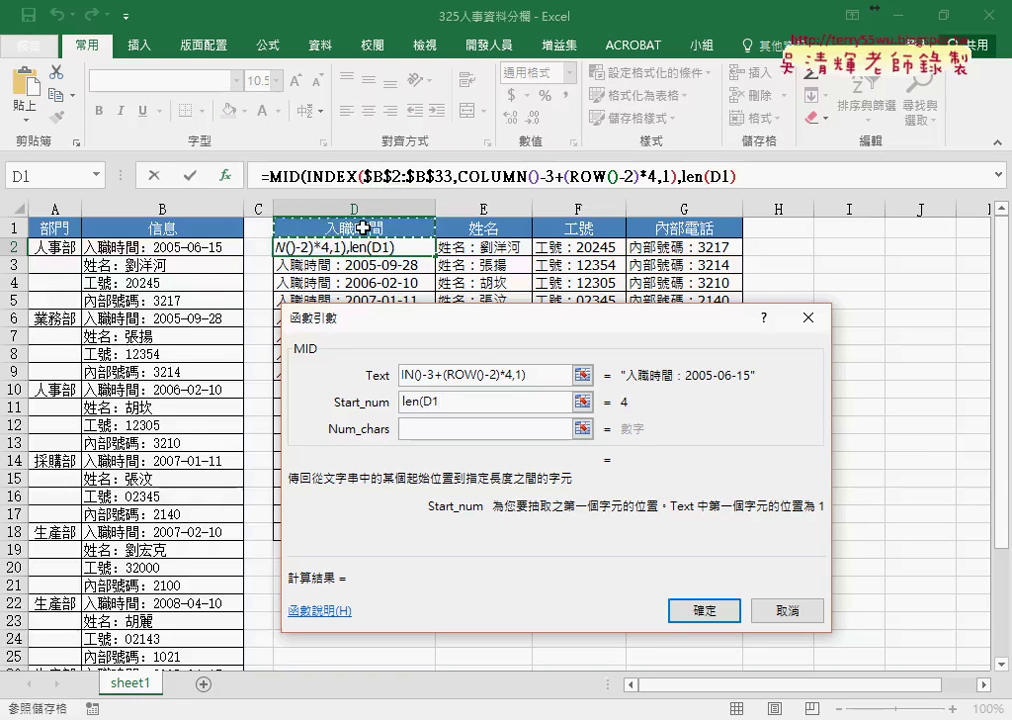
pyautogui.write(')')
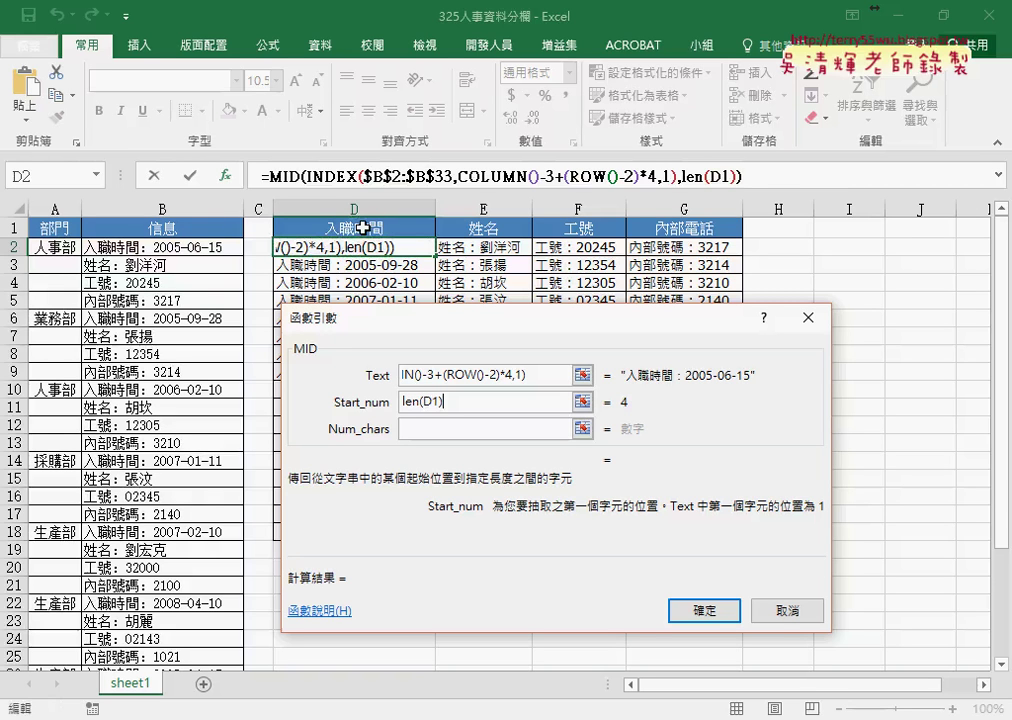
pyautogui.write('+')
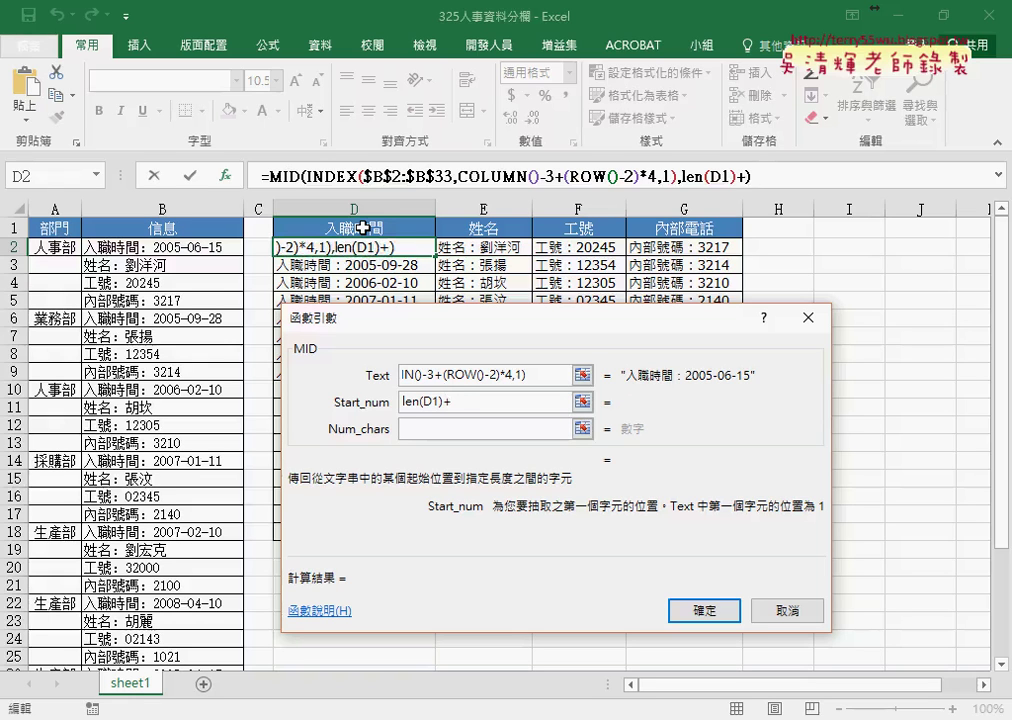
pyautogui.write('2')
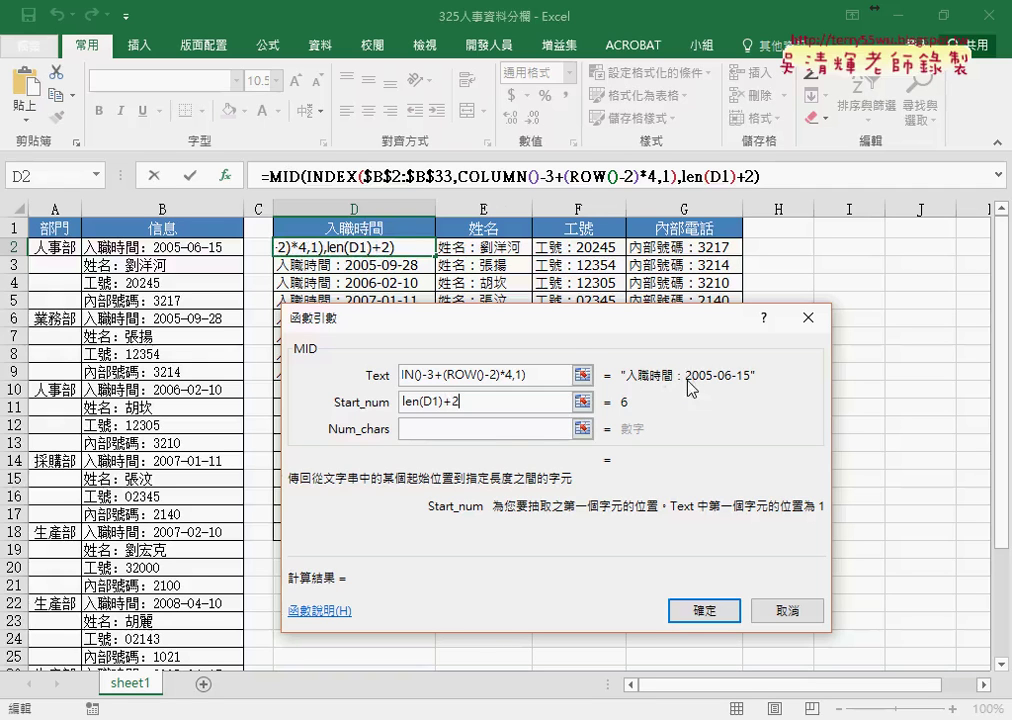
pyautogui.click(460, 428)
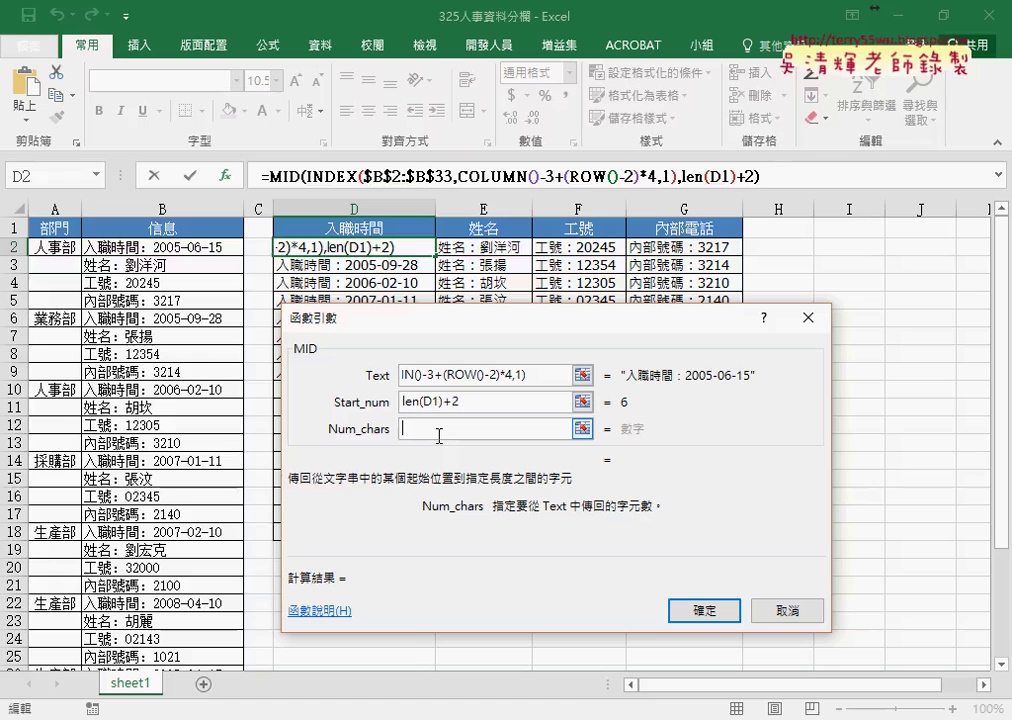
# Enter 99 as MID's character count and confirm, so D2 shows 2005-06-15.
pyautogui.write('99')
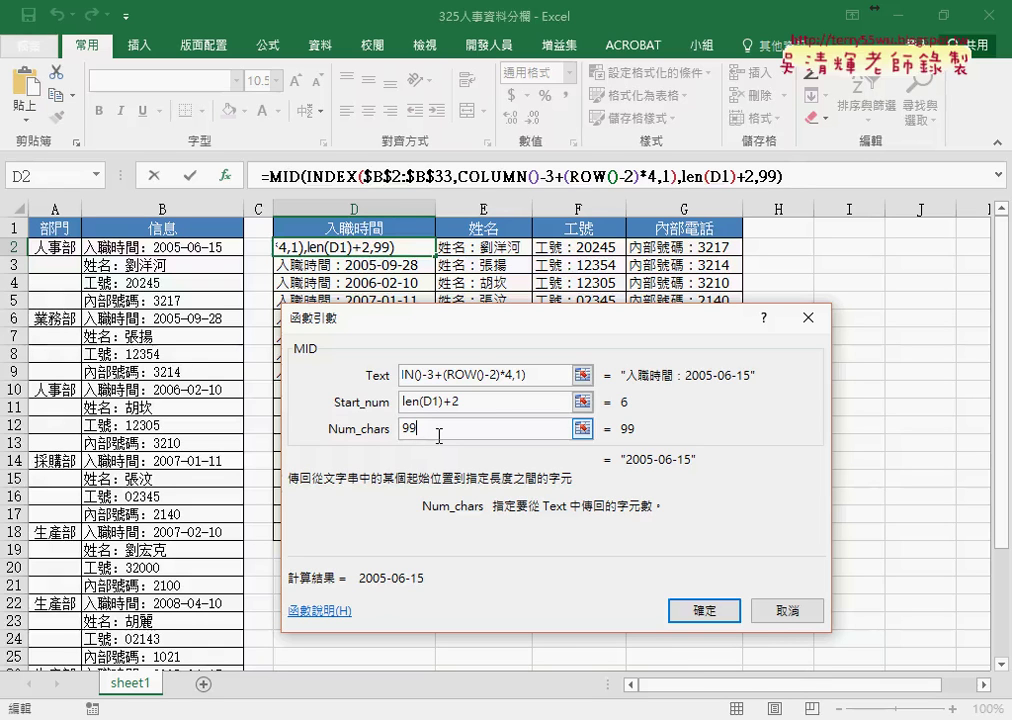
pyautogui.write('9')
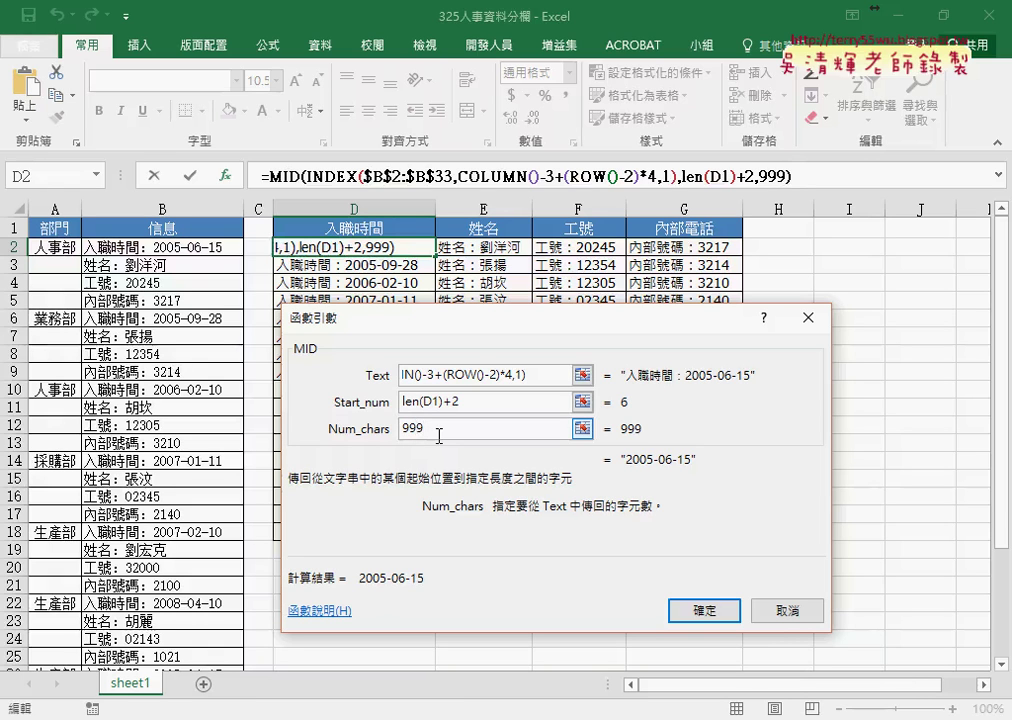
pyautogui.press('BackSpace')
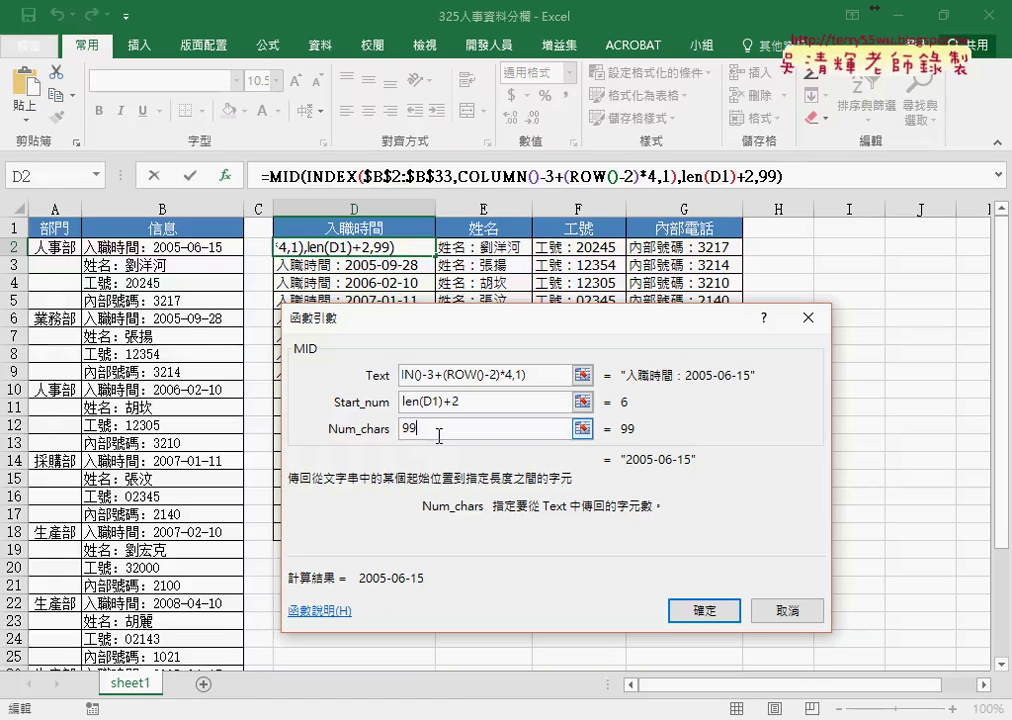
pyautogui.click(705, 612)
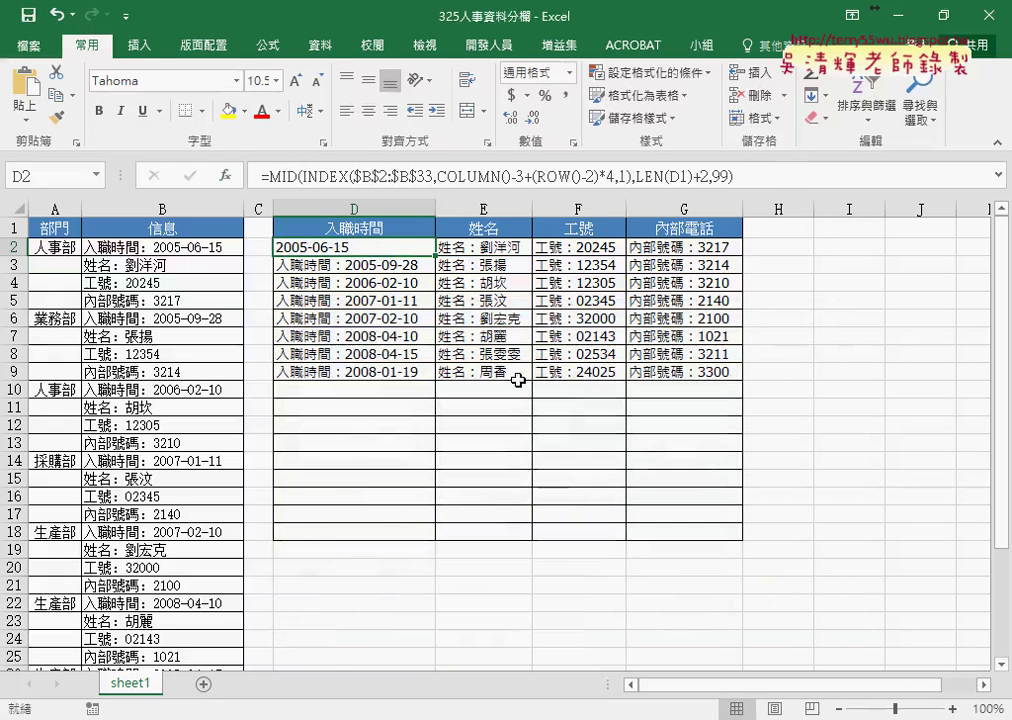
# Change the MID start position in D2 to LEN(D$1)+2 and confirm.
pyautogui.click(303, 176)
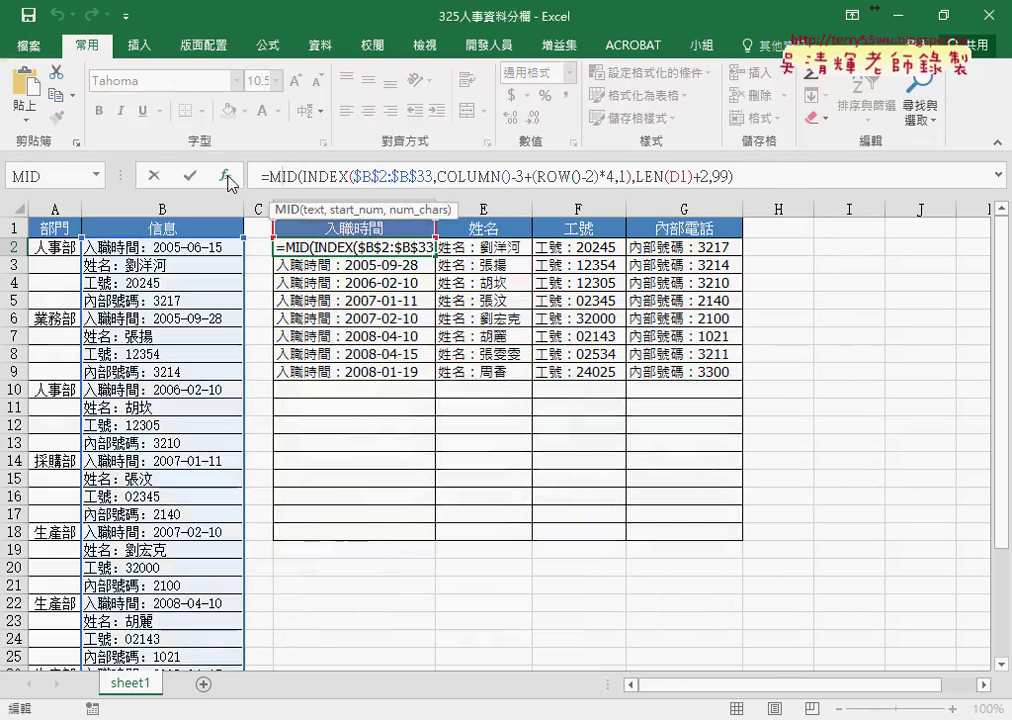
pyautogui.click(227, 177)
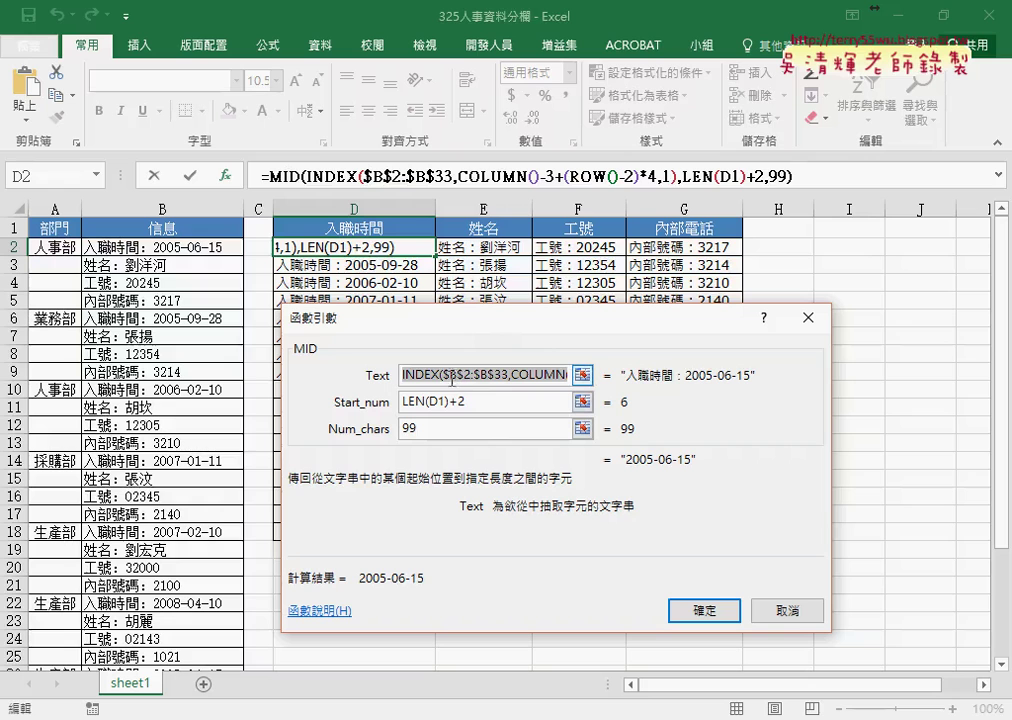
pyautogui.click(408, 402)
pyautogui.moveTo(403, 402)
pyautogui.mouseDown()
pyautogui.moveTo(466, 402)
pyautogui.moveTo(446, 404)
pyautogui.mouseUp()
pyautogui.click(450, 403)
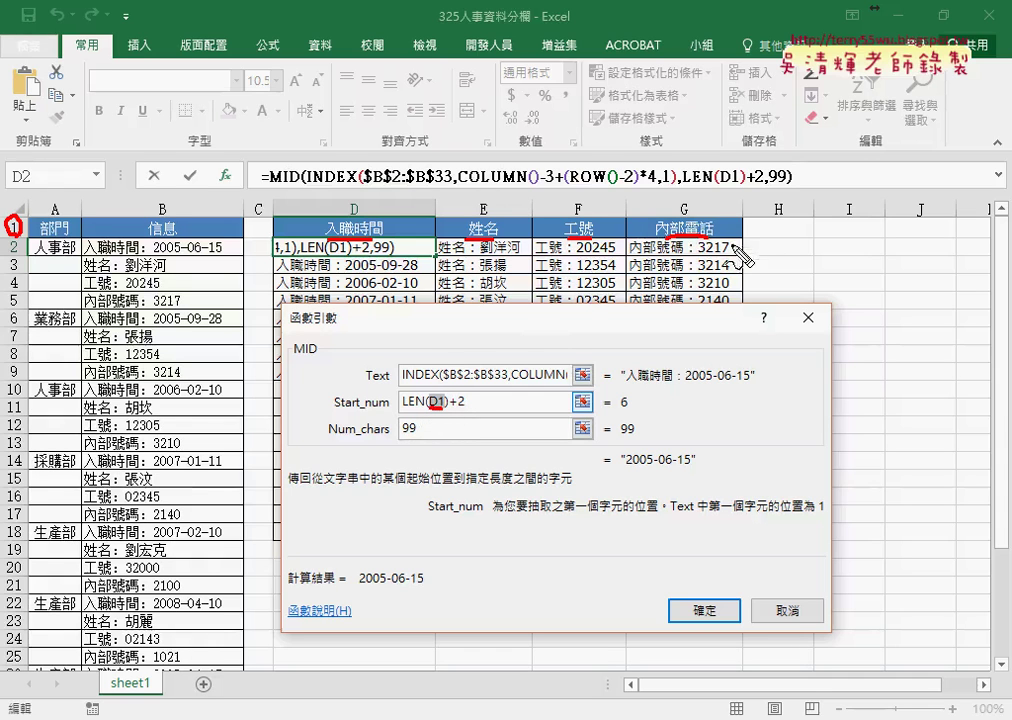
pyautogui.moveTo(738, 240); pyautogui.dragTo(760, 298)
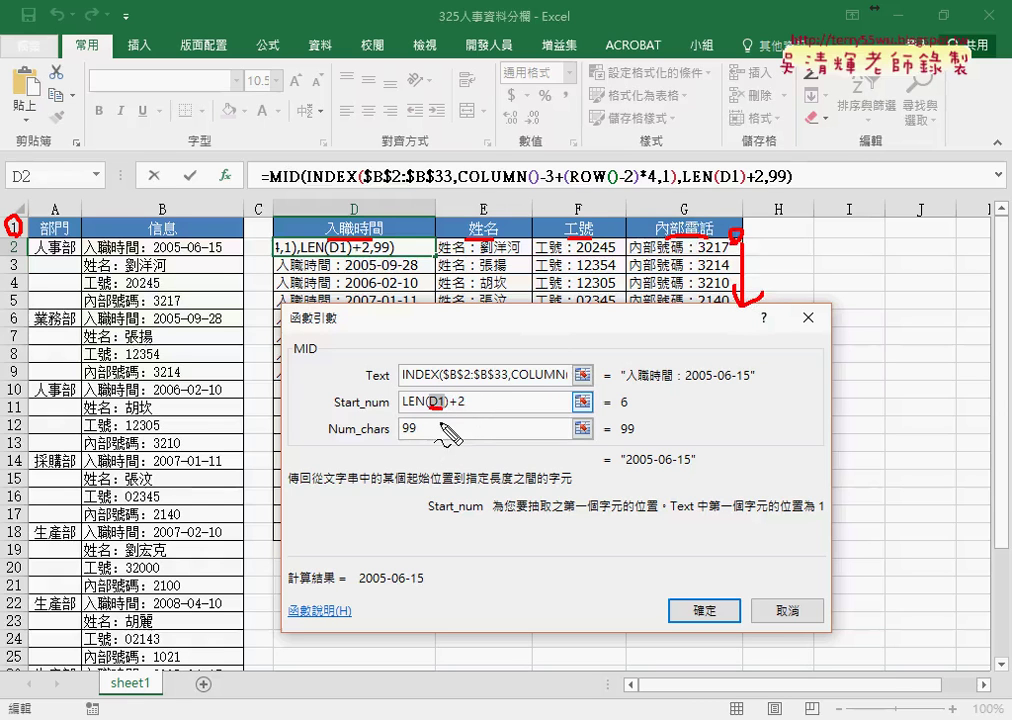
pyautogui.press('Escape')
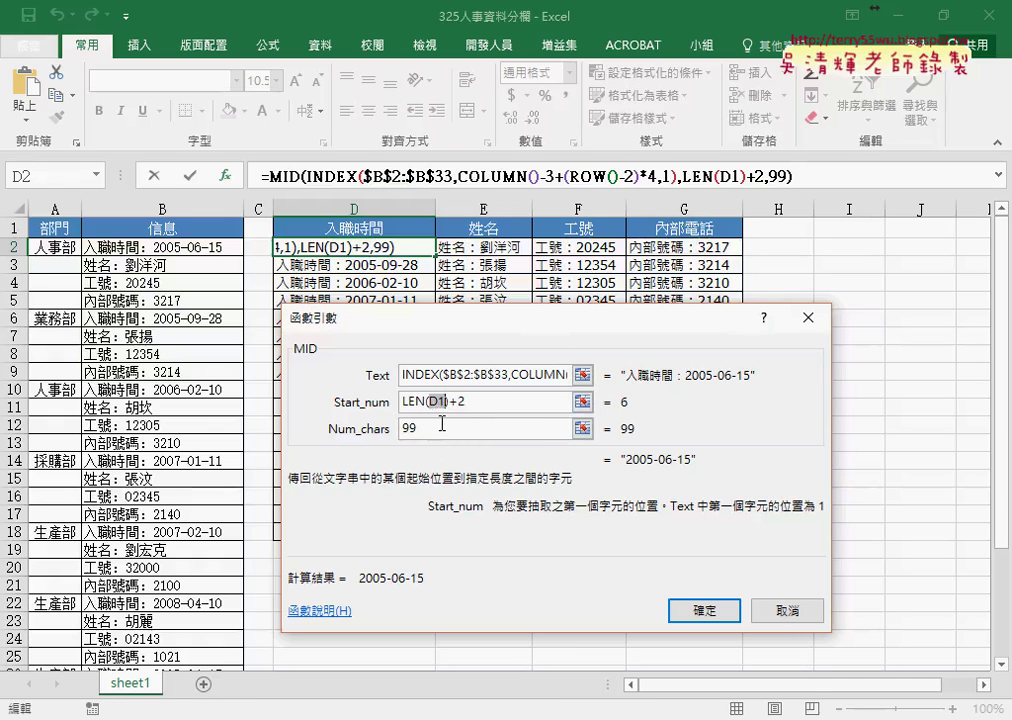
pyautogui.click(441, 403)
pyautogui.write('$')
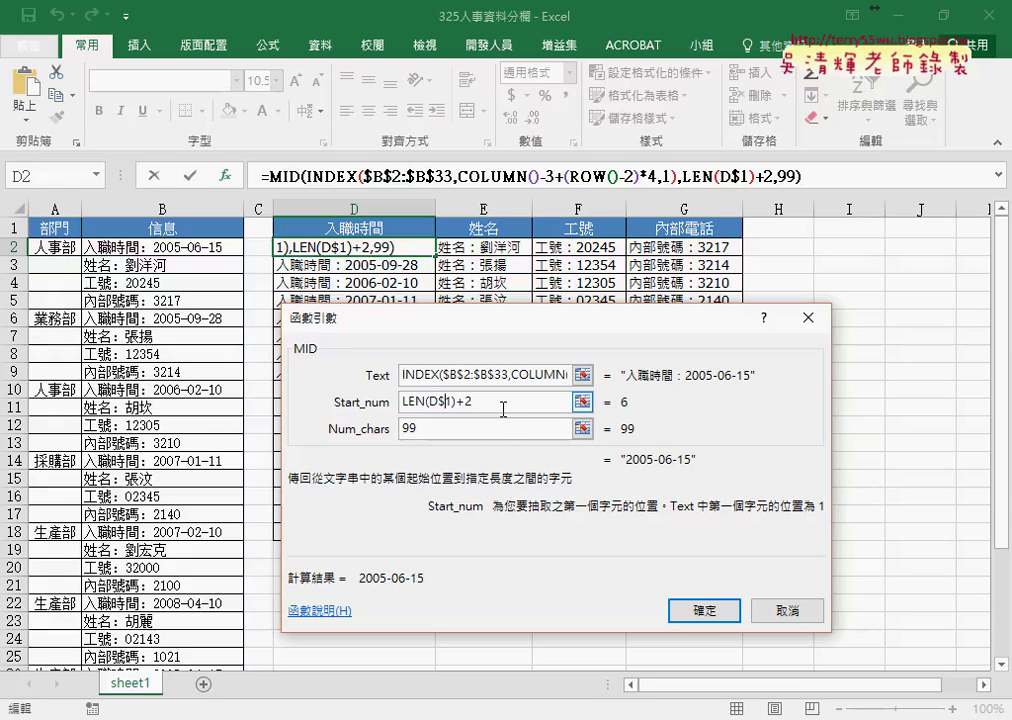
pyautogui.doubleClick(465, 430)
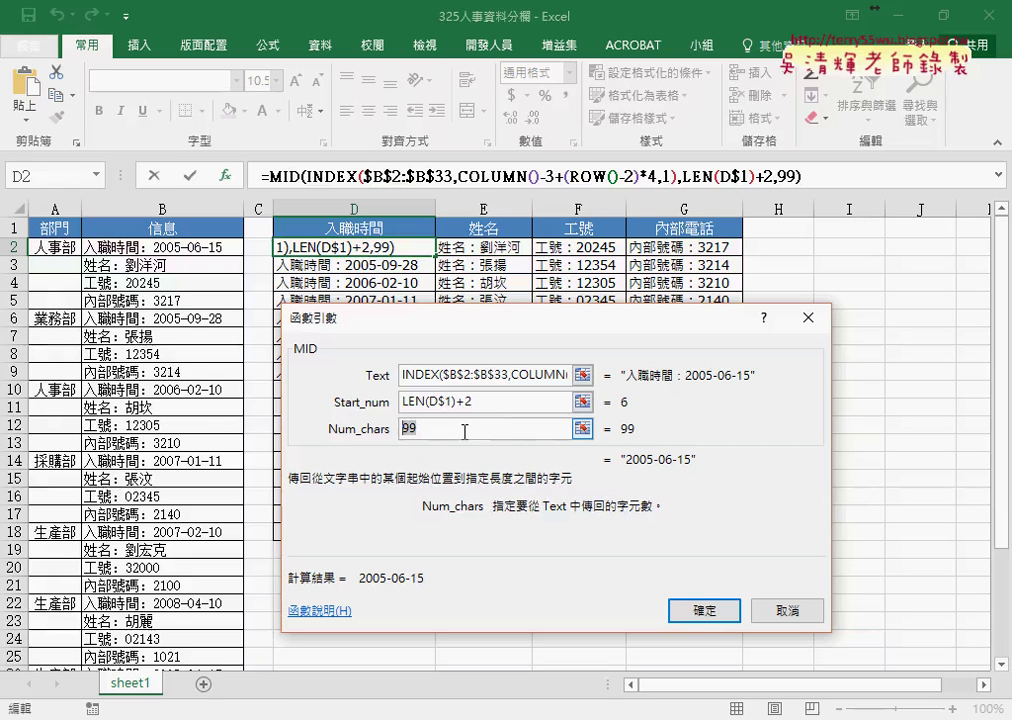
pyautogui.click(705, 610)
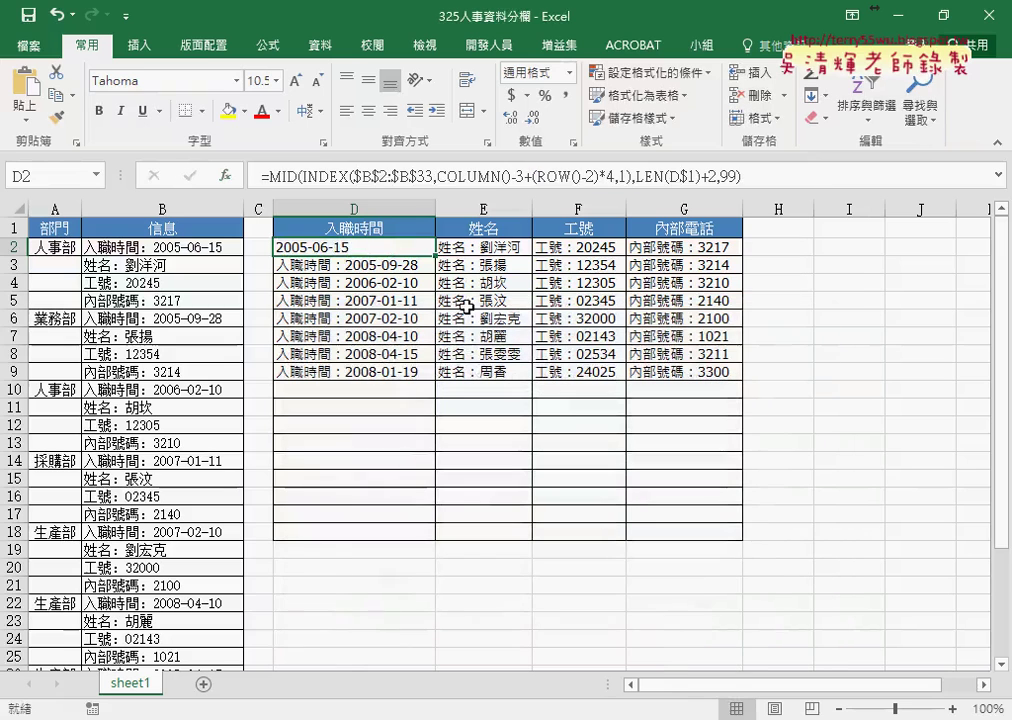
# Fill the MID formula across D2:G9, AutoFit columns D–G, and review D2's formula parts.
pyautogui.moveTo(435, 255)
pyautogui.mouseDown()
pyautogui.moveTo(743, 253)
pyautogui.moveTo(736, 376)
pyautogui.mouseUp()
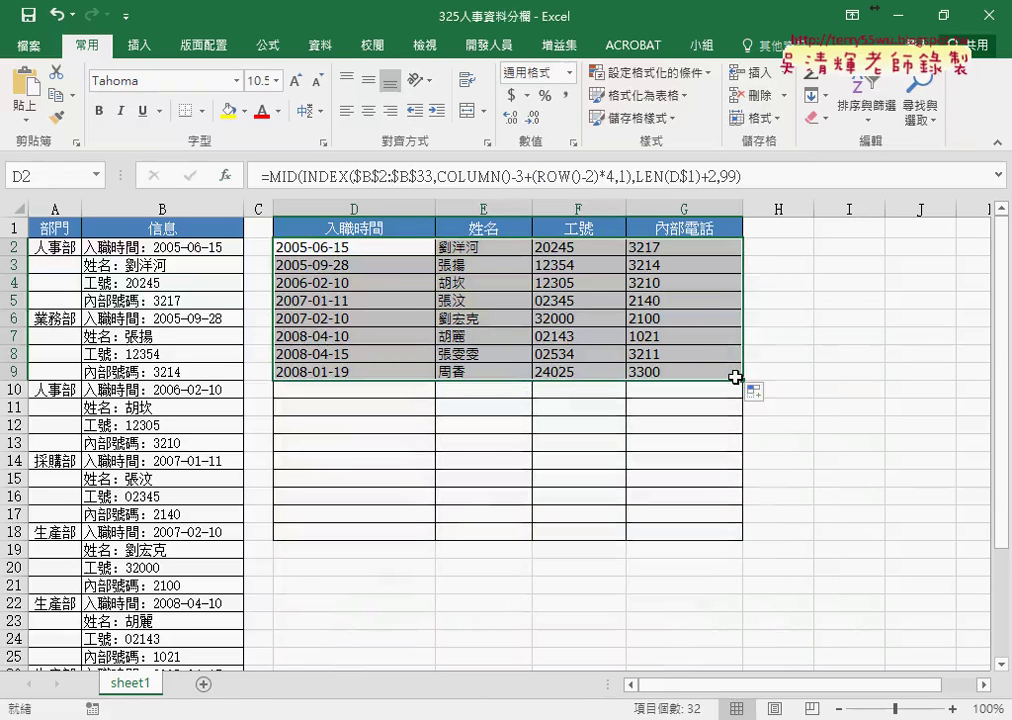
pyautogui.moveTo(420, 208); pyautogui.dragTo(670, 202)
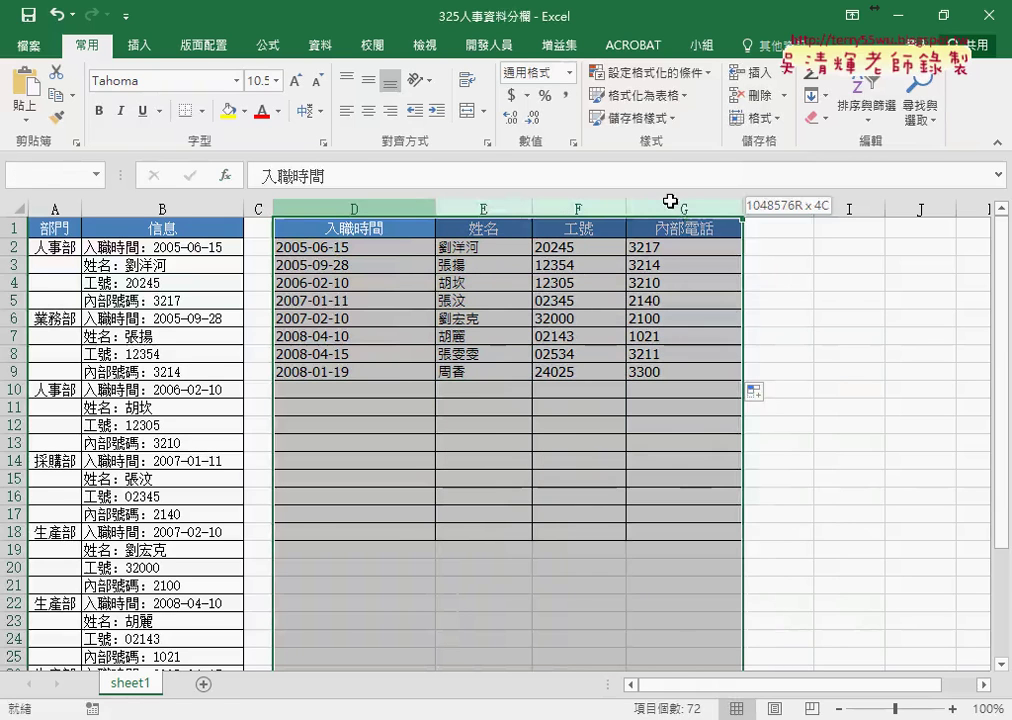
pyautogui.doubleClick(436, 207)
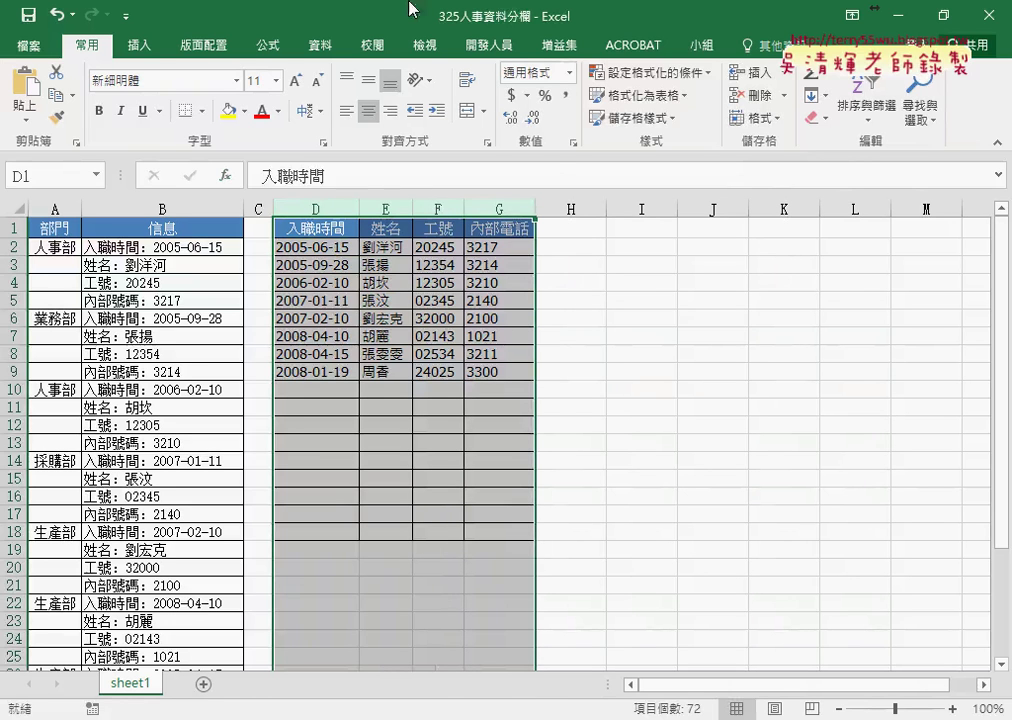
pyautogui.click(339, 245)
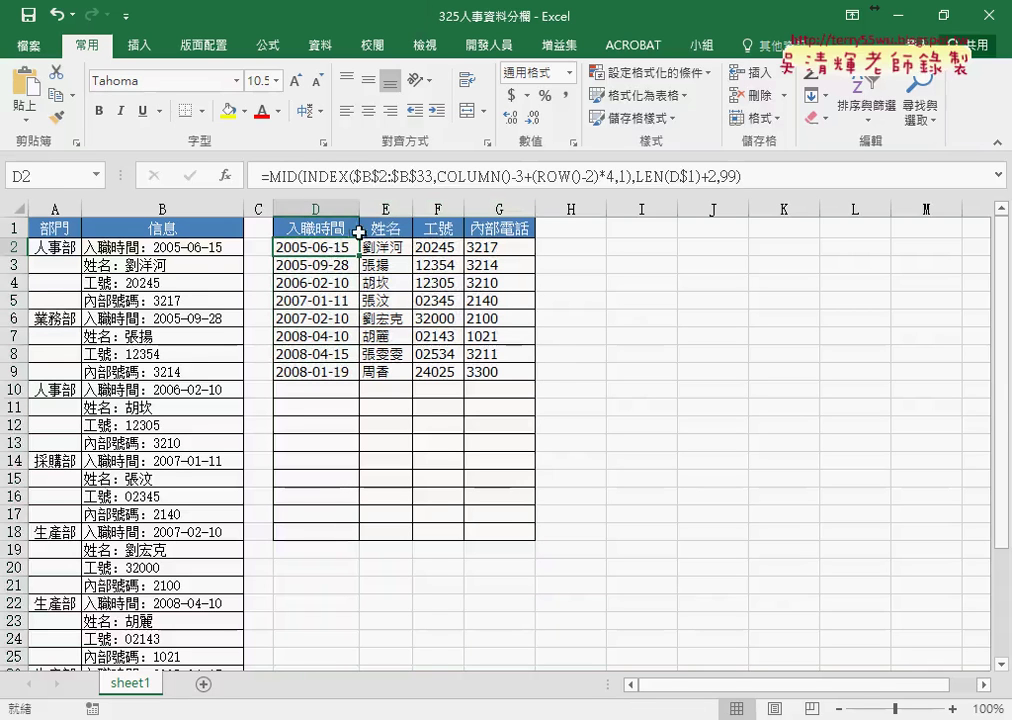
pyautogui.moveTo(437, 177); pyautogui.dragTo(634, 177)
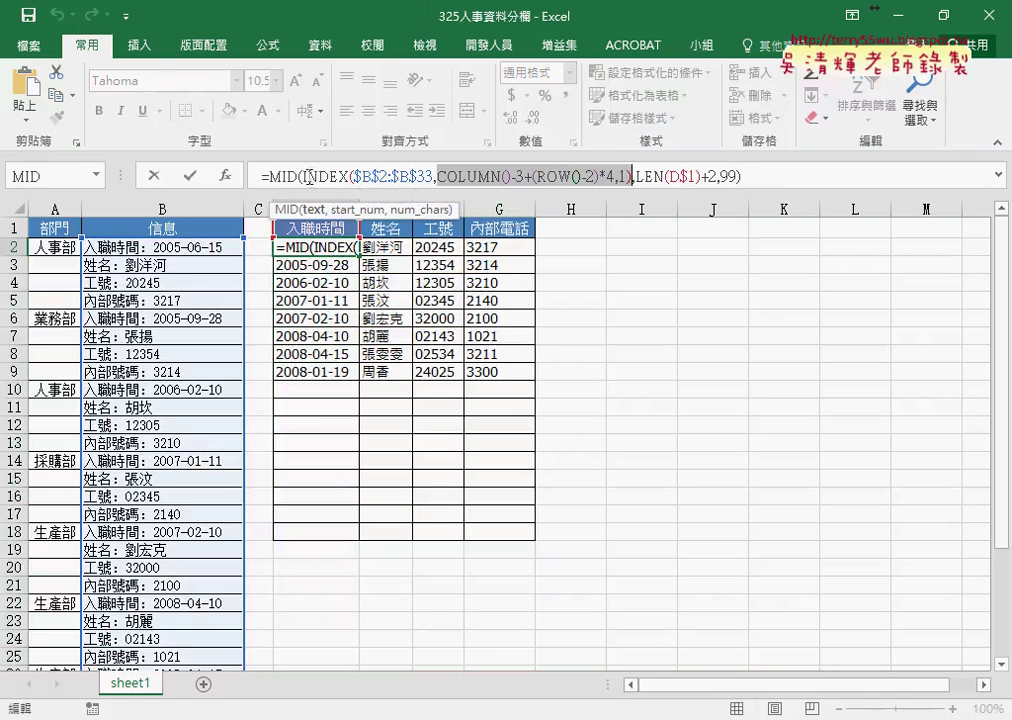
pyautogui.moveTo(304, 176); pyautogui.dragTo(633, 177)
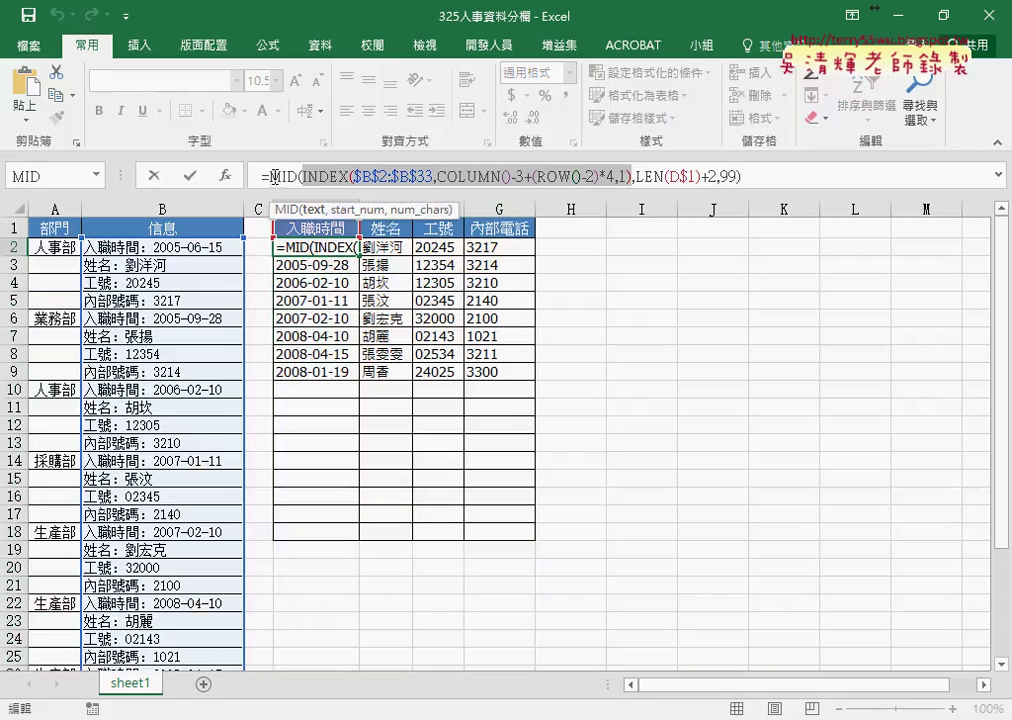
pyautogui.moveTo(274, 177); pyautogui.dragTo(298, 177)
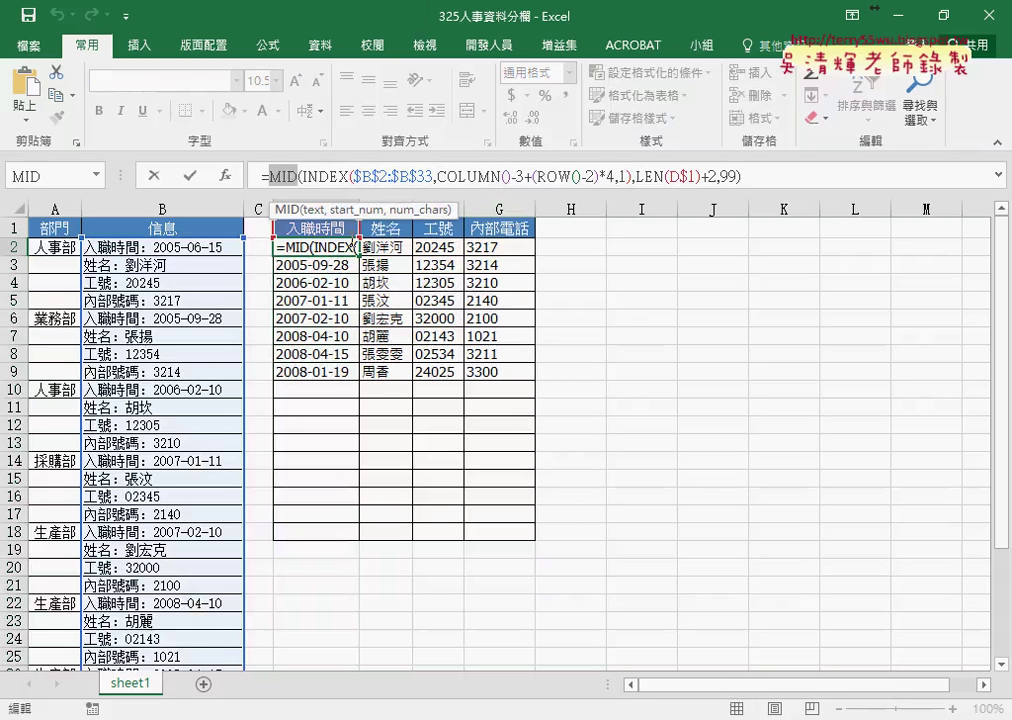
pyautogui.click(153, 175)
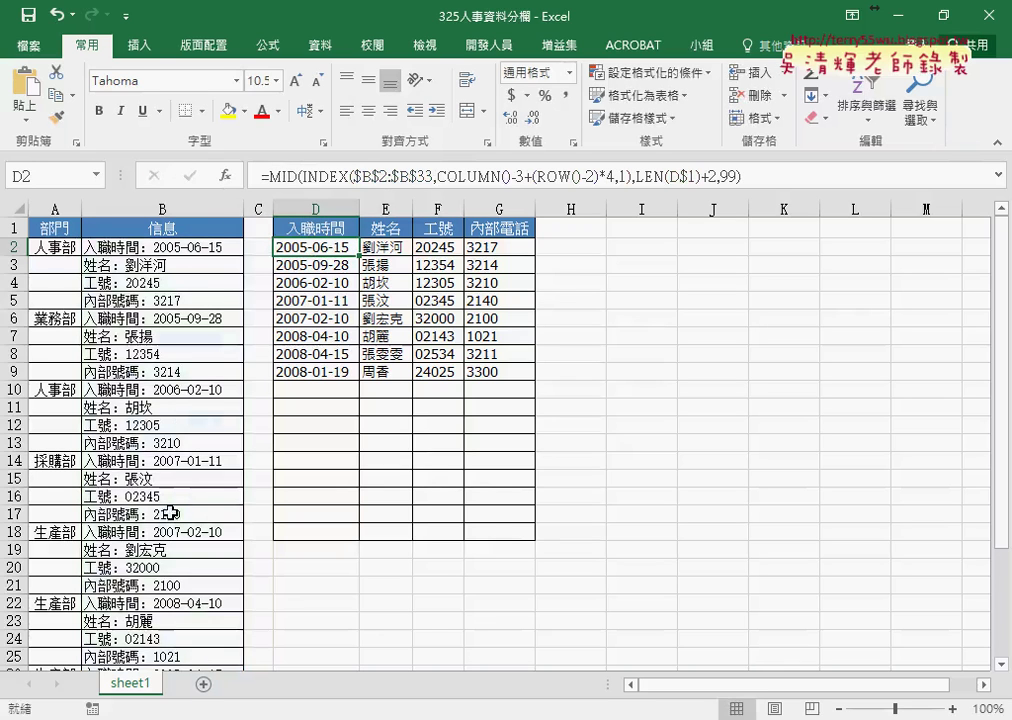
# Duplicate sheet1 and name the copy INDIRECT.
pyautogui.moveTo(207, 680); pyautogui.dragTo(210, 690)
pyautogui.doubleClick(206, 686)
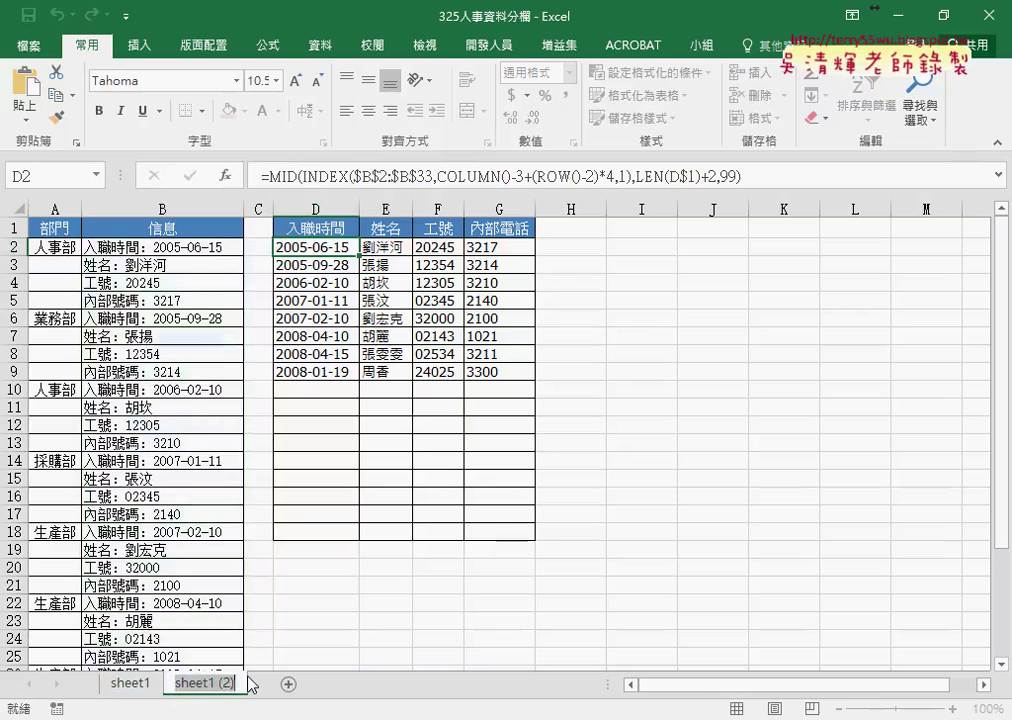
pyautogui.write('INDIRECT')
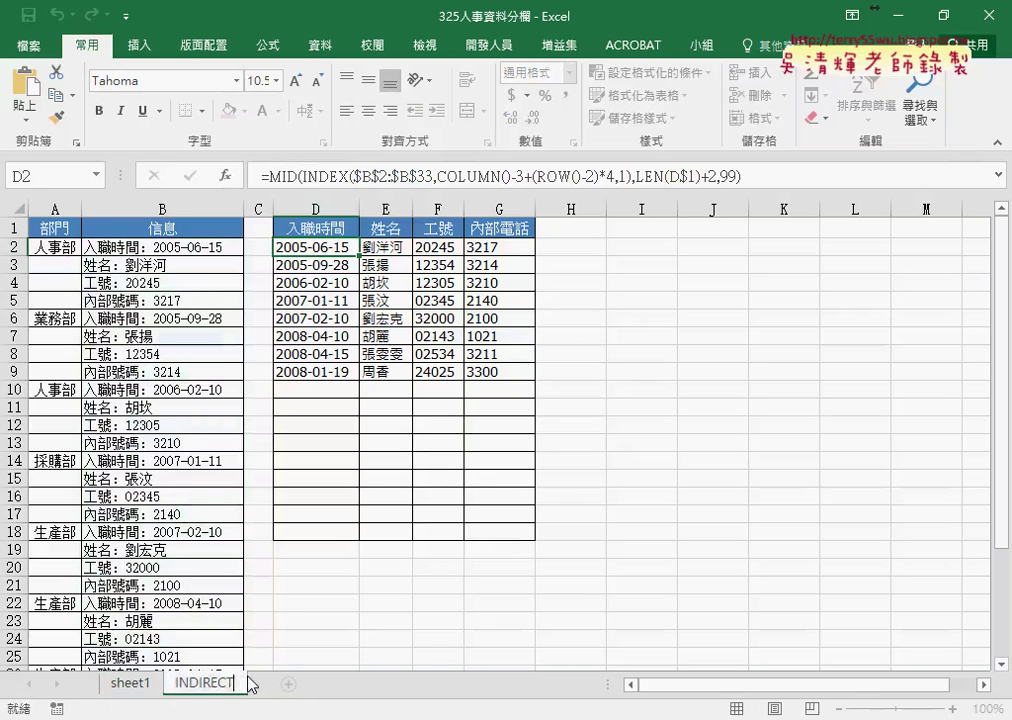
pyautogui.press('Return')
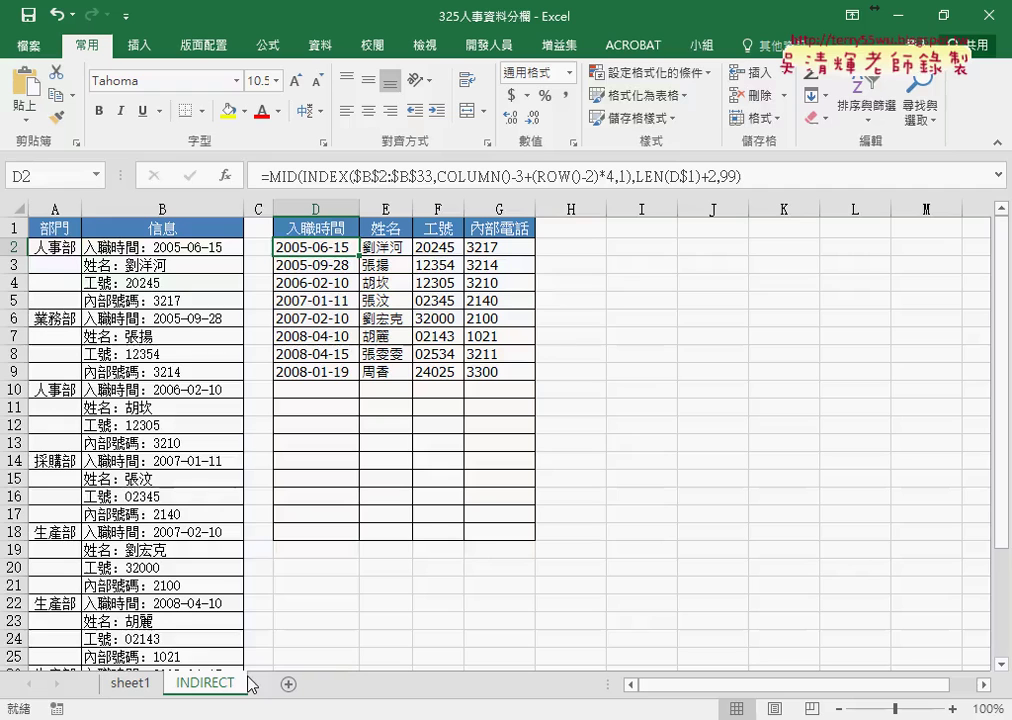
# Duplicate the INDIRECT sheet and name the copy VBA.
pyautogui.moveTo(240, 690); pyautogui.dragTo(280, 683)
pyautogui.doubleClick(272, 686)
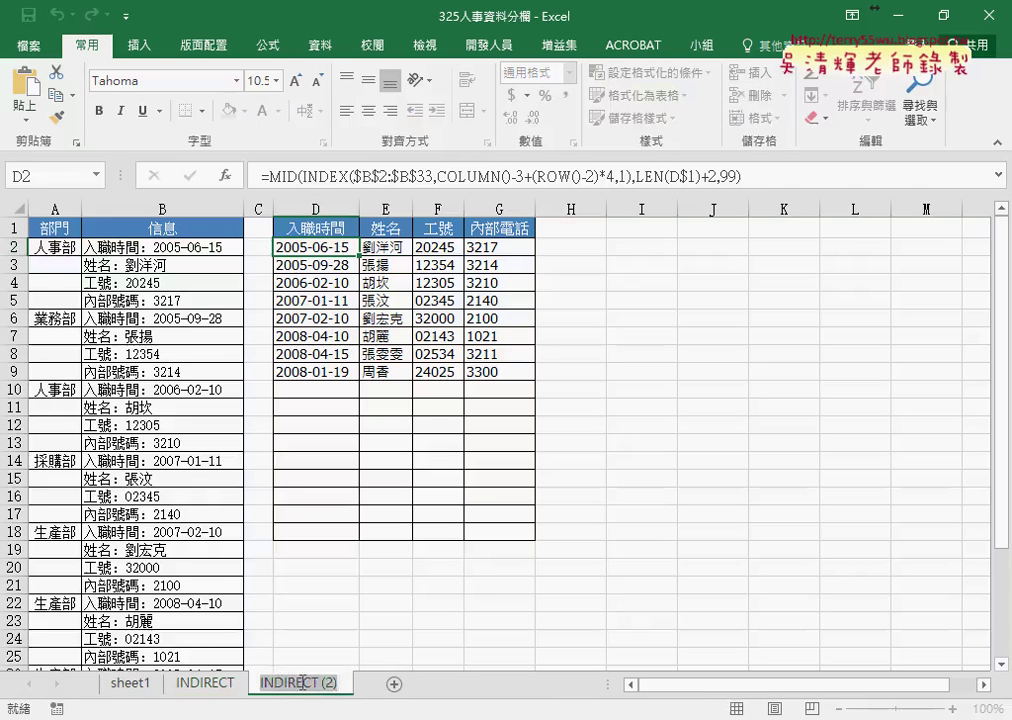
pyautogui.write('VBA')
pyautogui.press('Return')
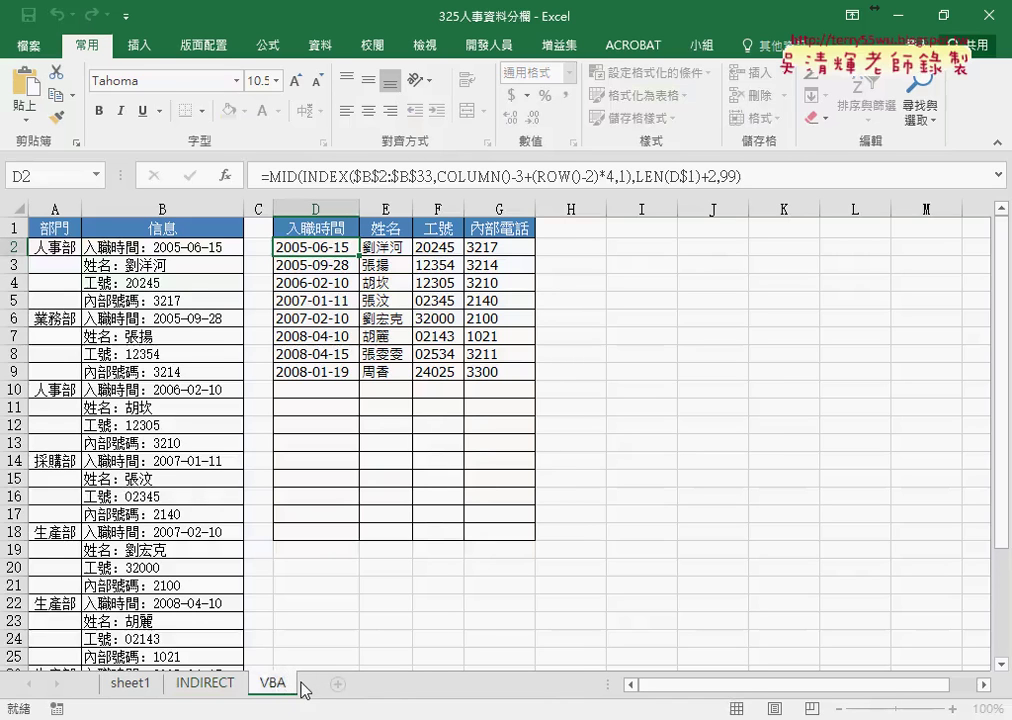